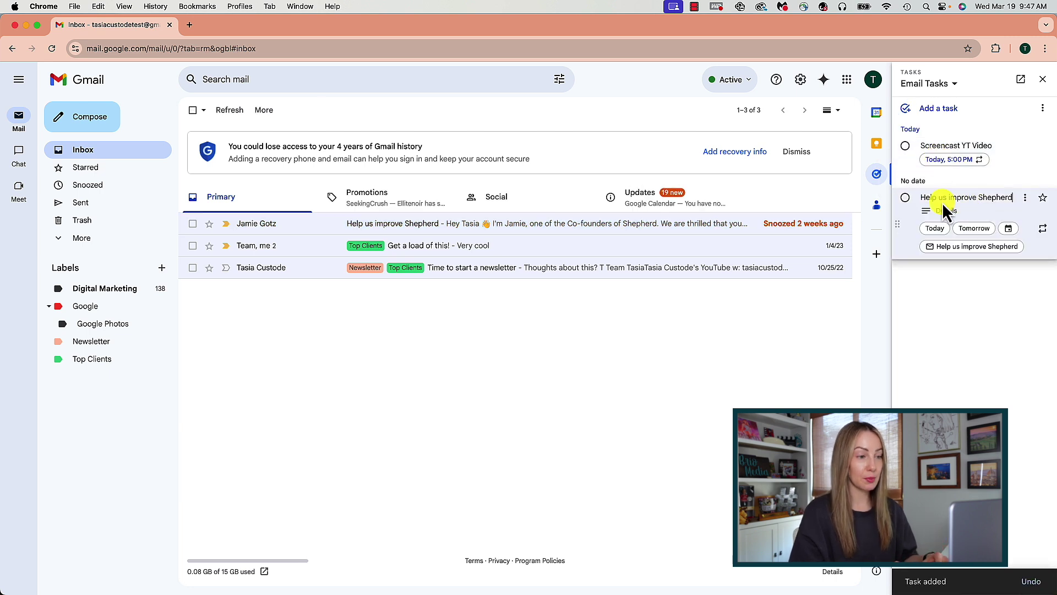
# Rename the "Help us improve Shepherd" task in the Email Tasks list as "Shepherd Feedback".
pyautogui.moveTo(951, 197); pyautogui.dragTo(920, 197)
pyautogui.press('BackSpace')
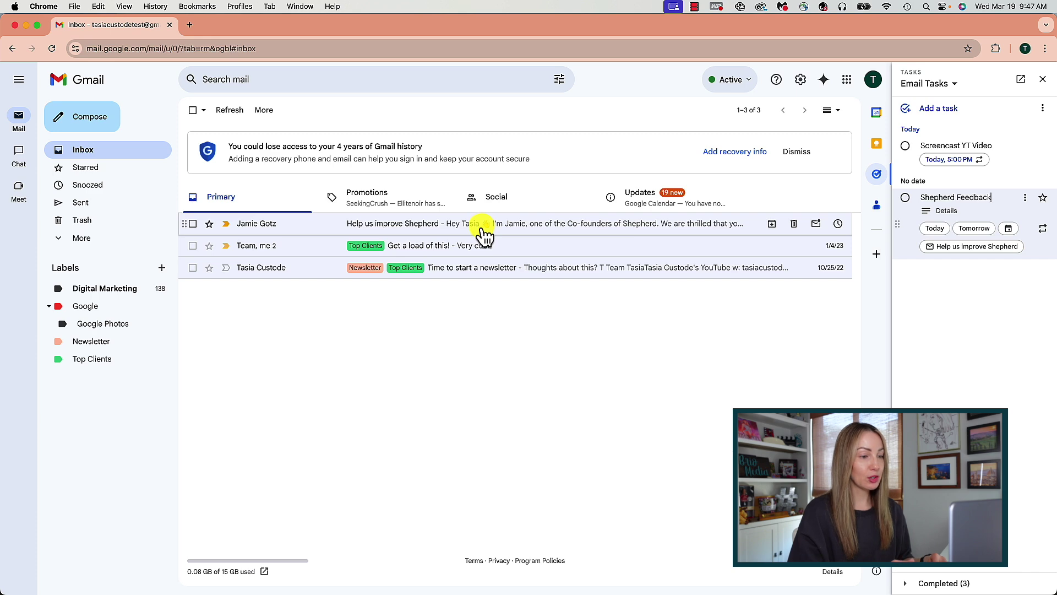
# Open the "Get a load of this!" email from the inbox and add it to Tasks.
pyautogui.click(475, 249)
pyautogui.click(460, 177)
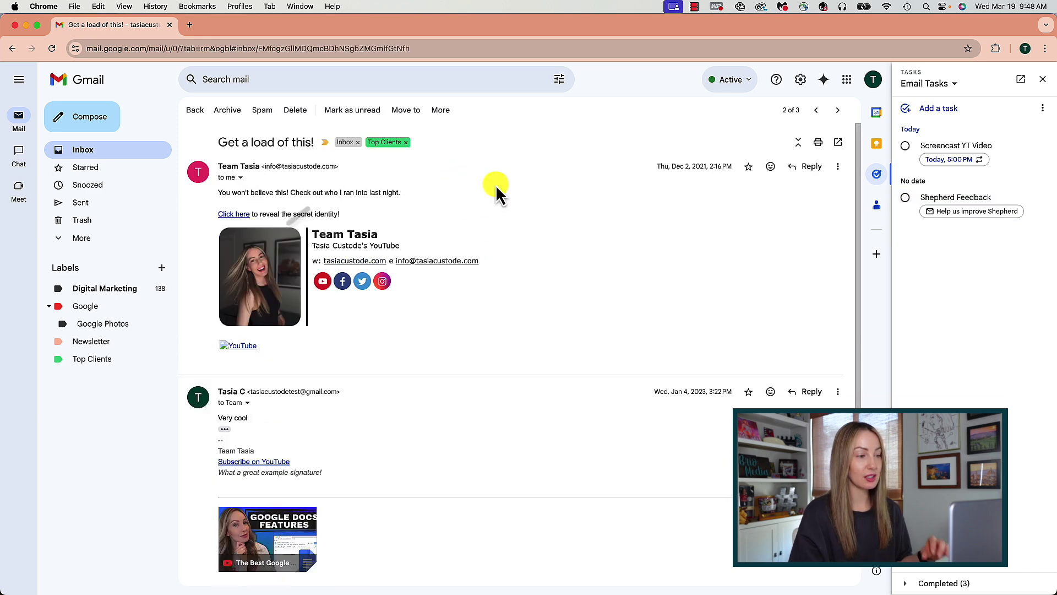
pyautogui.click(442, 112)
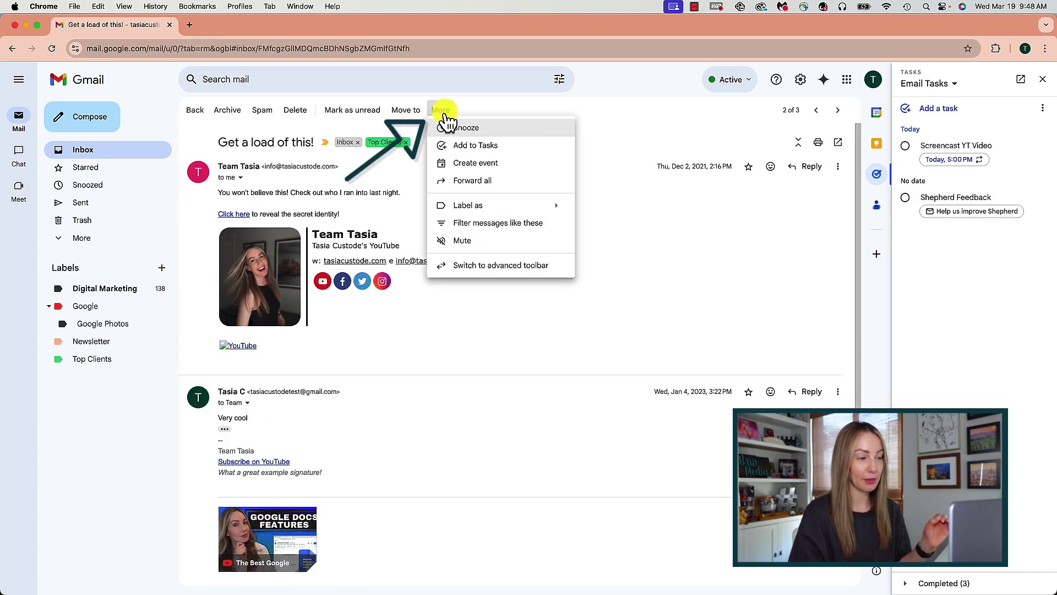
pyautogui.click(469, 148)
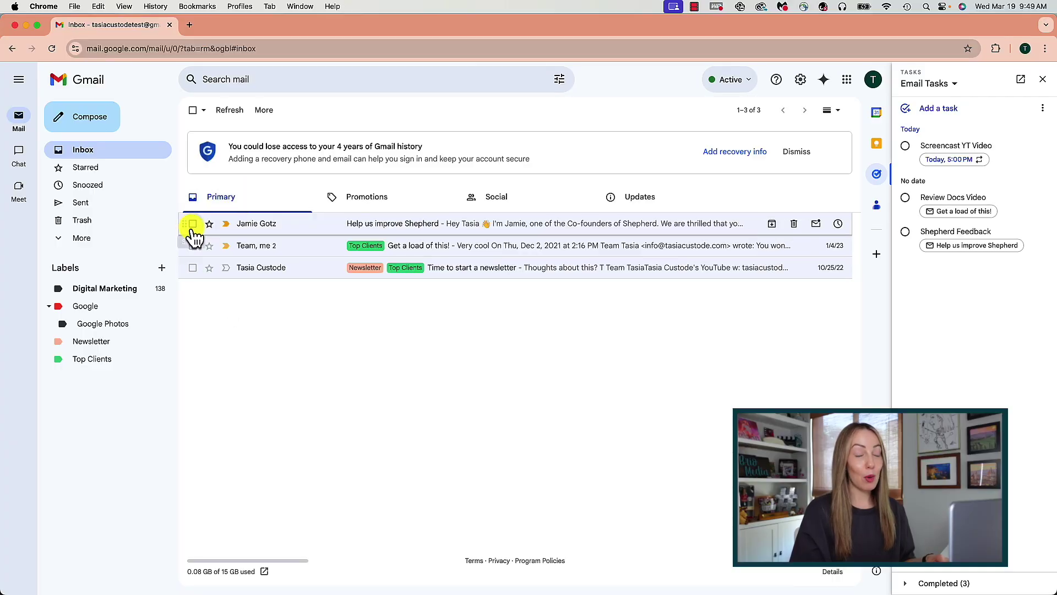
# Select all three emails in the Primary inbox and add them to Tasks together.
pyautogui.click(192, 223)
pyautogui.click(193, 246)
pyautogui.click(193, 267)
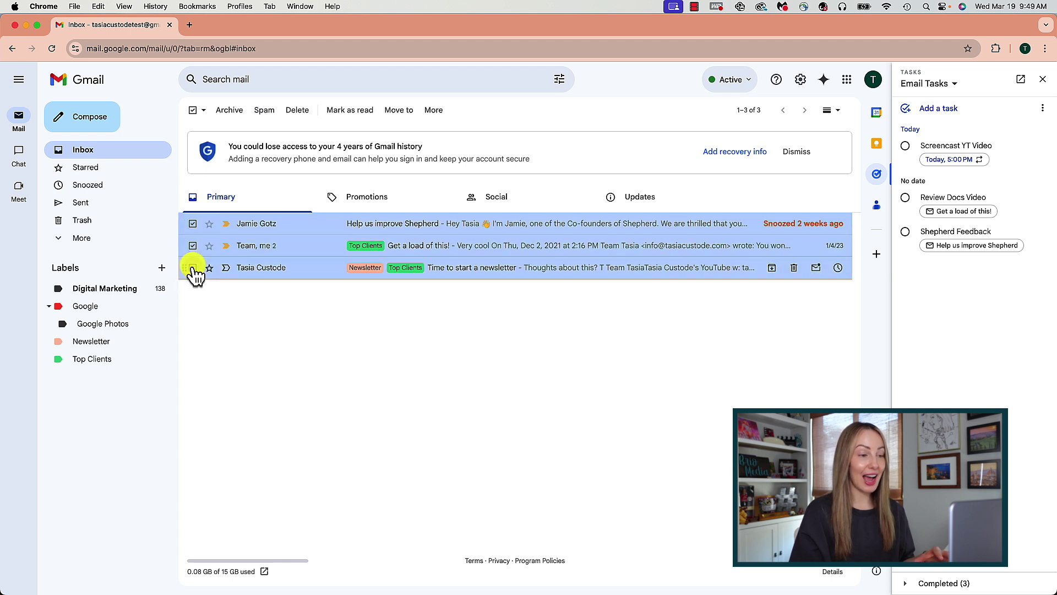
pyautogui.click(434, 110)
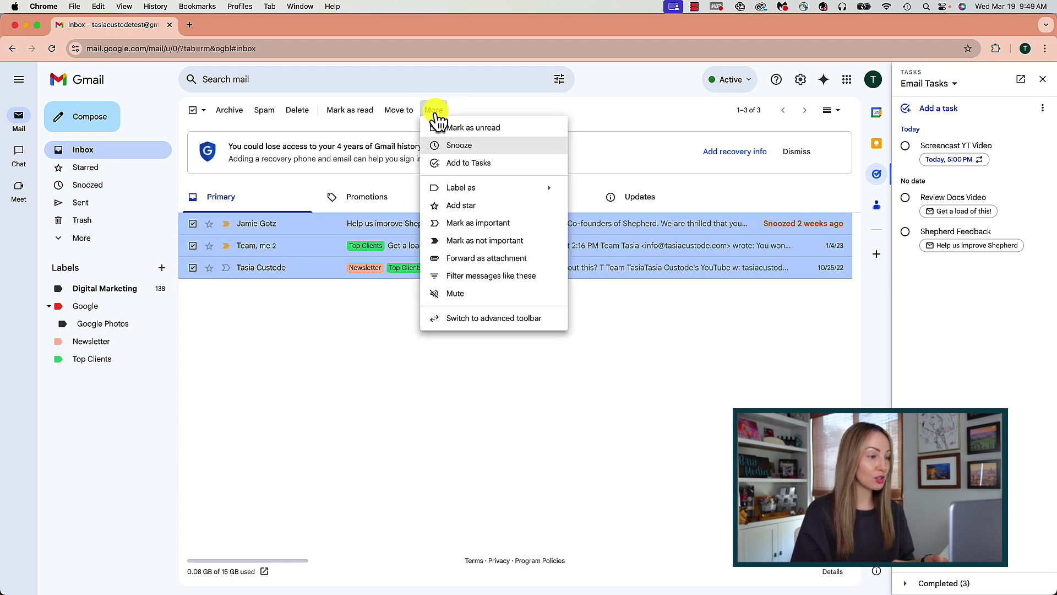
pyautogui.click(469, 163)
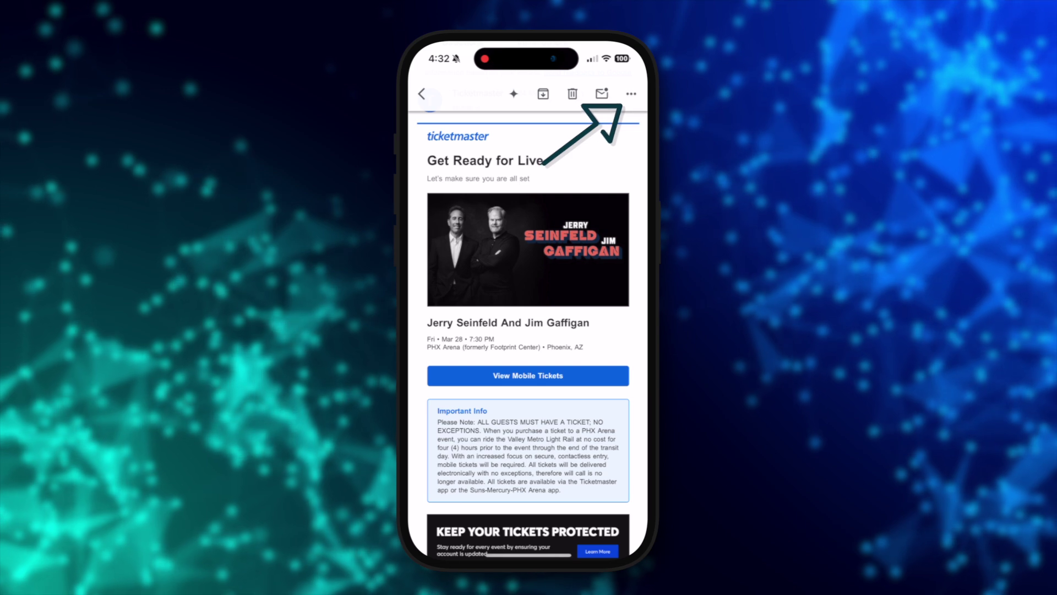
# Add the open Ticketmaster event email to Tasks in the Gmail mobile app.
pyautogui.click(631, 94)
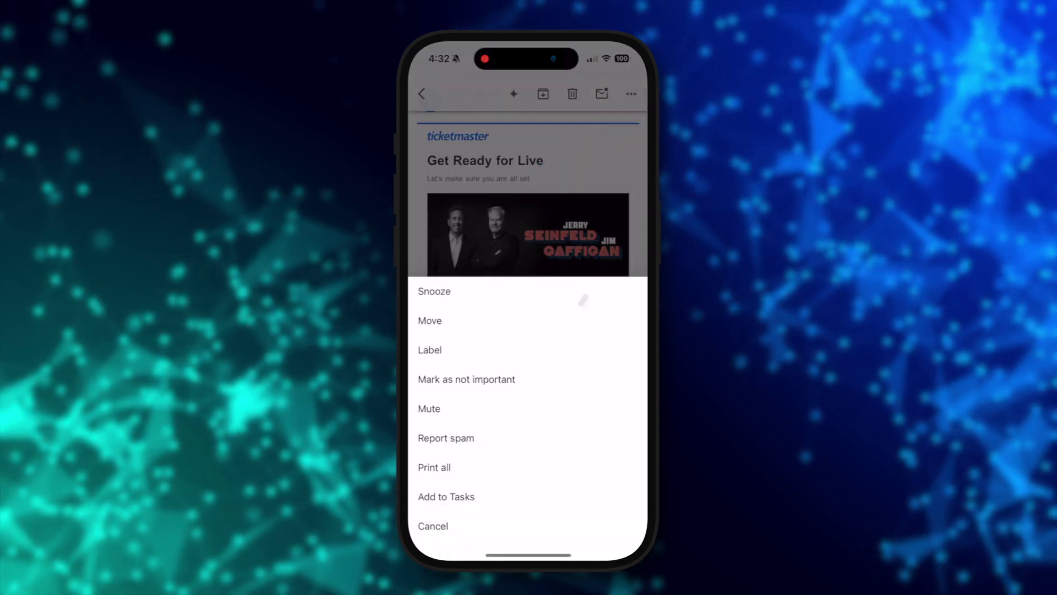
pyautogui.click(446, 496)
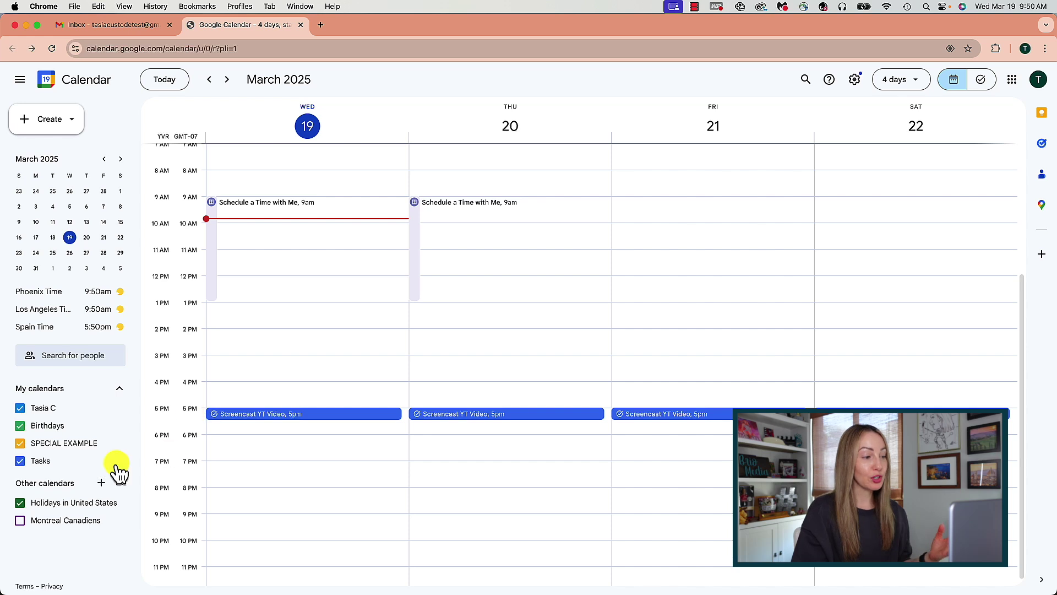
# Hide the Tasks calendar and show it again.
pyautogui.click(21, 463)
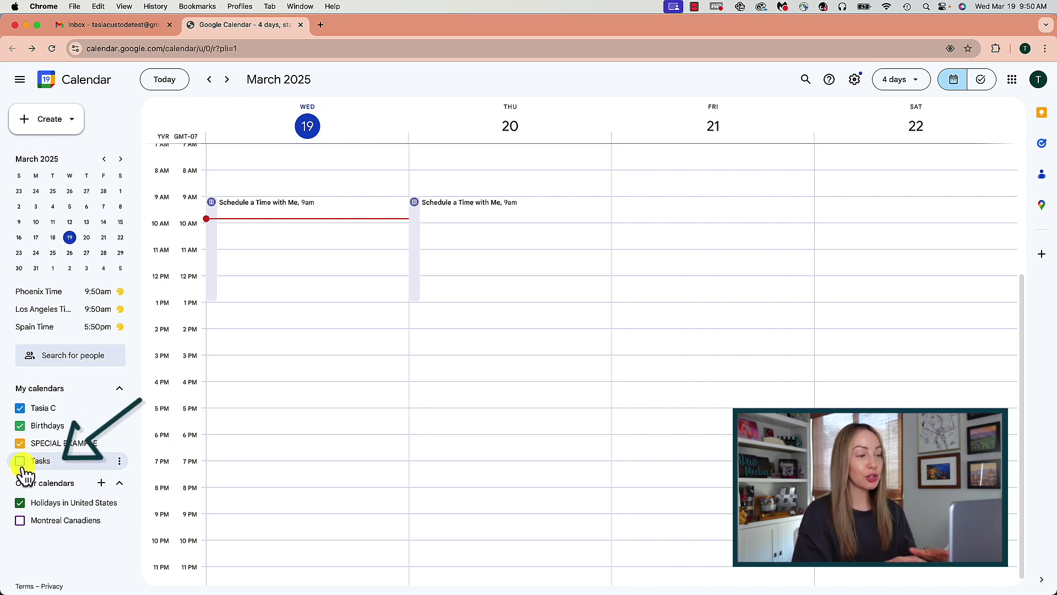
pyautogui.click(21, 463)
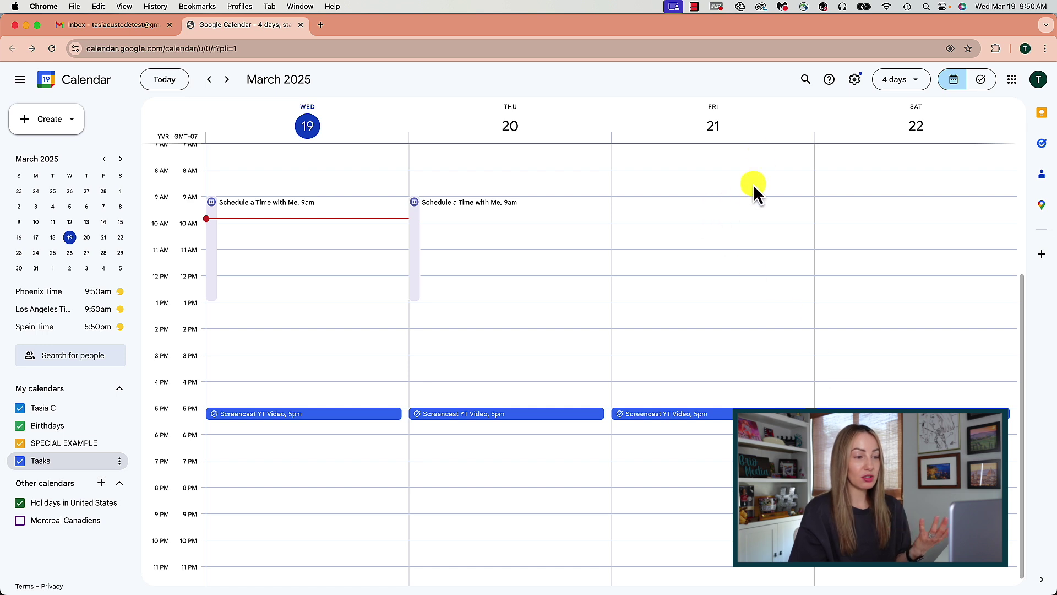
# Start a task titled "Video Feedback" on Friday, March 21, 2025, and set its time to 9:45am.
pyautogui.click(760, 139)
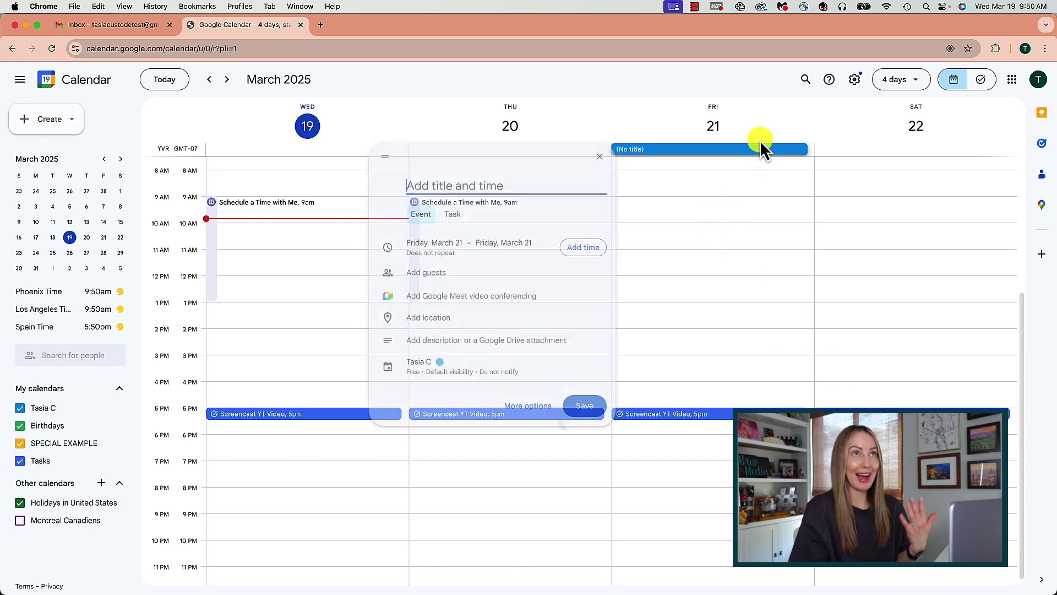
pyautogui.click(447, 216)
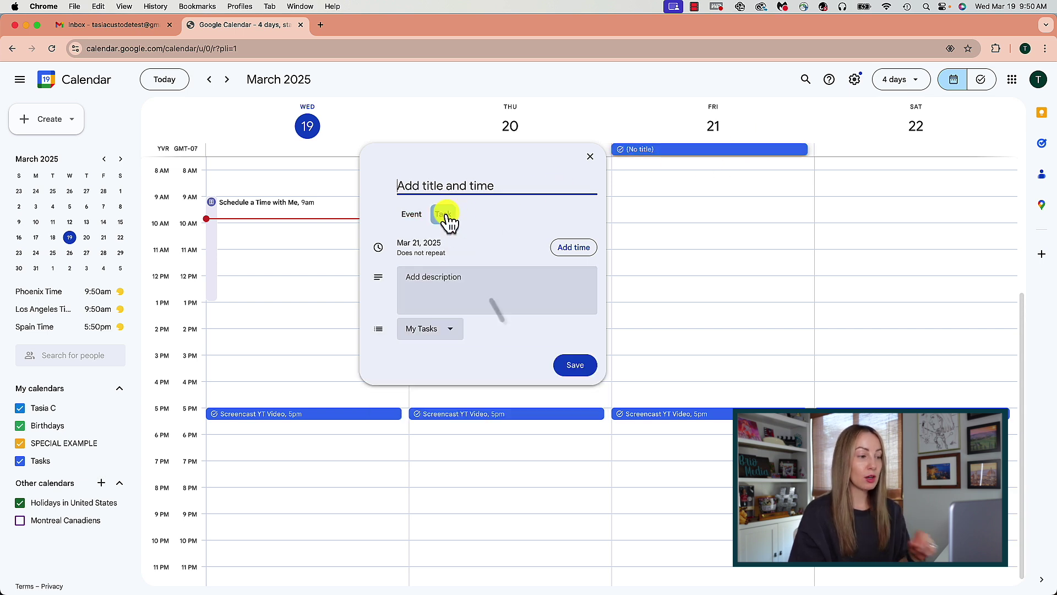
pyautogui.write('Video Feedback')
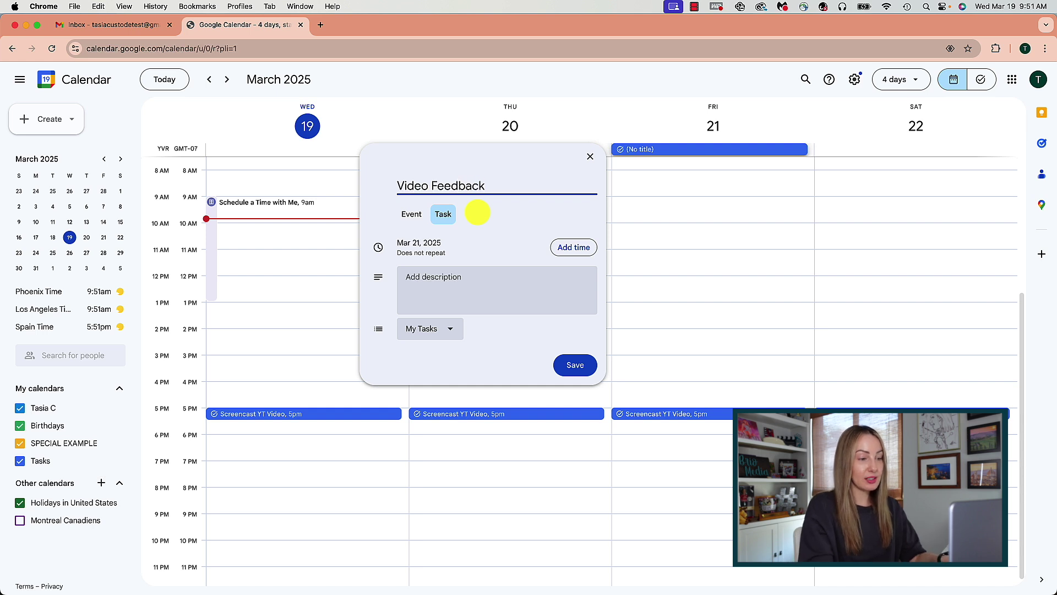
pyautogui.click(578, 251)
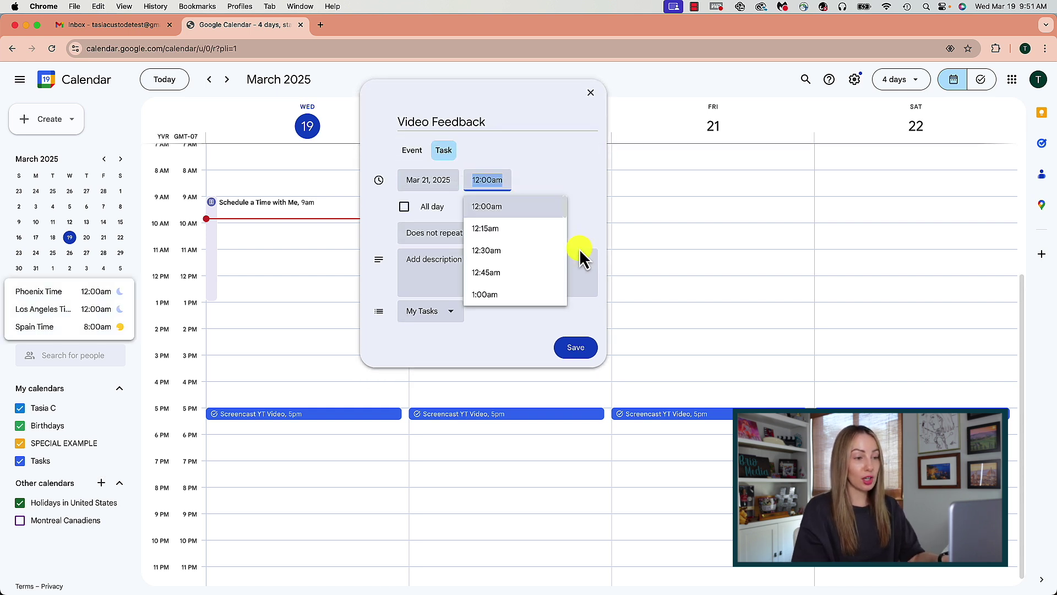
pyautogui.scroll(-5, 534, 259)
pyautogui.scroll(-10, 531, 248)
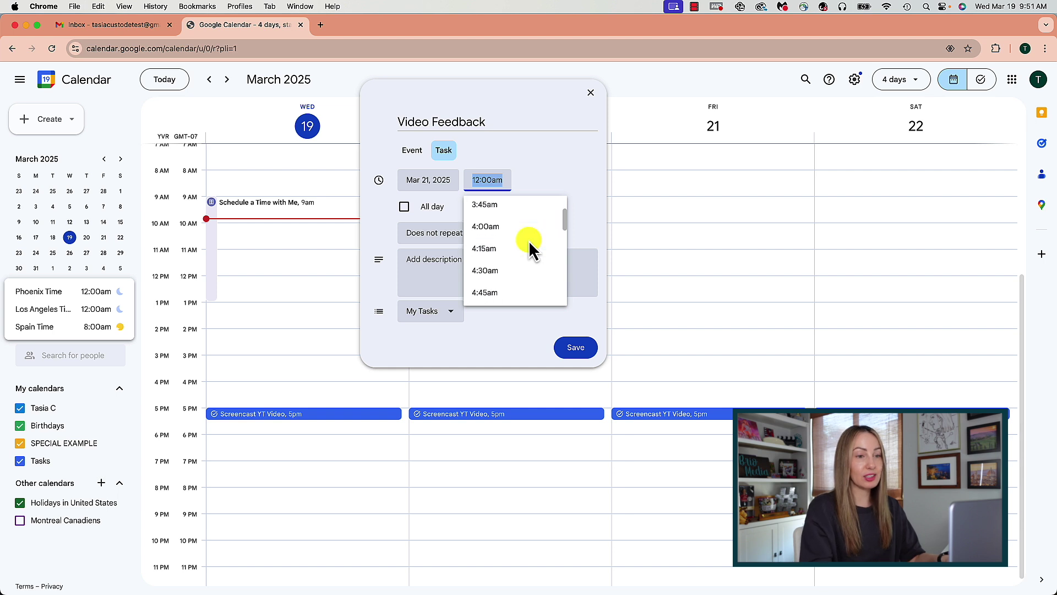
pyautogui.click(529, 240)
# Describe the Video Feedback task as "latest YT video", keep it in the My Tasks list and save it.
pyautogui.click(443, 374)
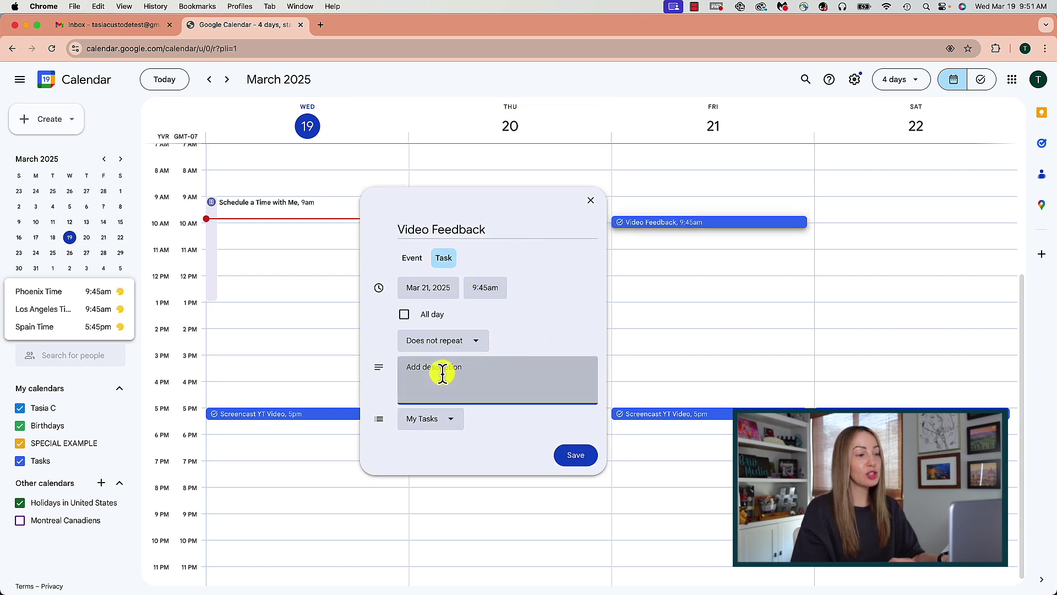
pyautogui.click(435, 419)
pyautogui.click(435, 446)
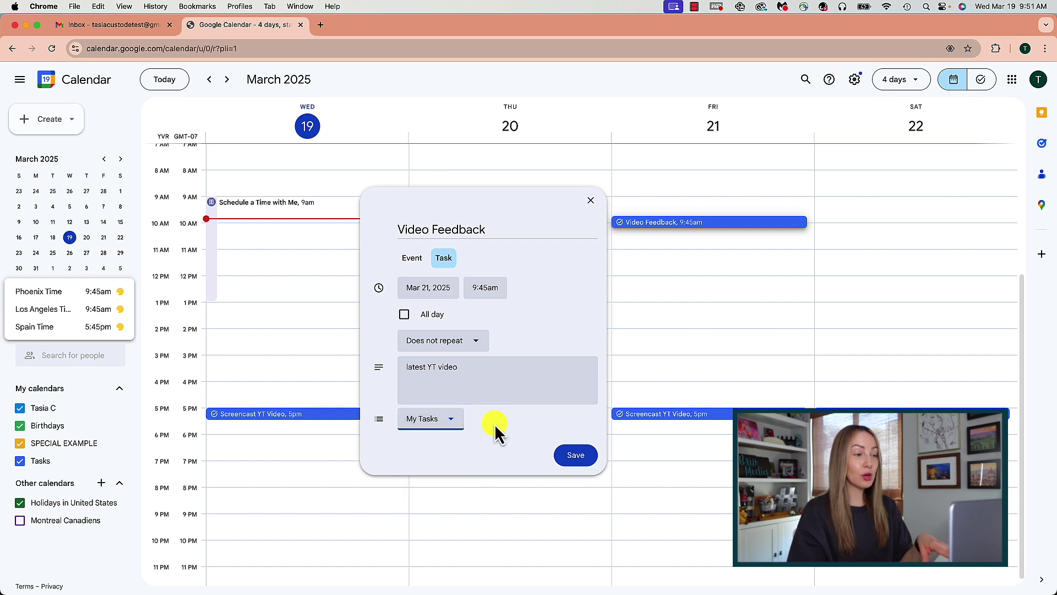
pyautogui.click(564, 456)
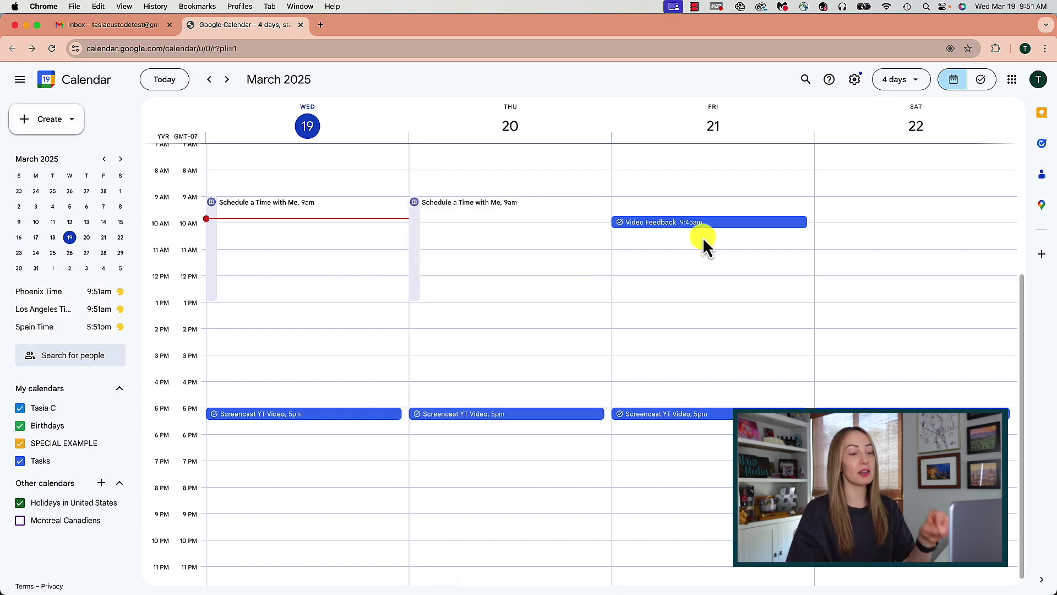
# Show the My Tasks list beside the calendar and mark the Video Feedback task on March 21 as completed.
pyautogui.click(1041, 143)
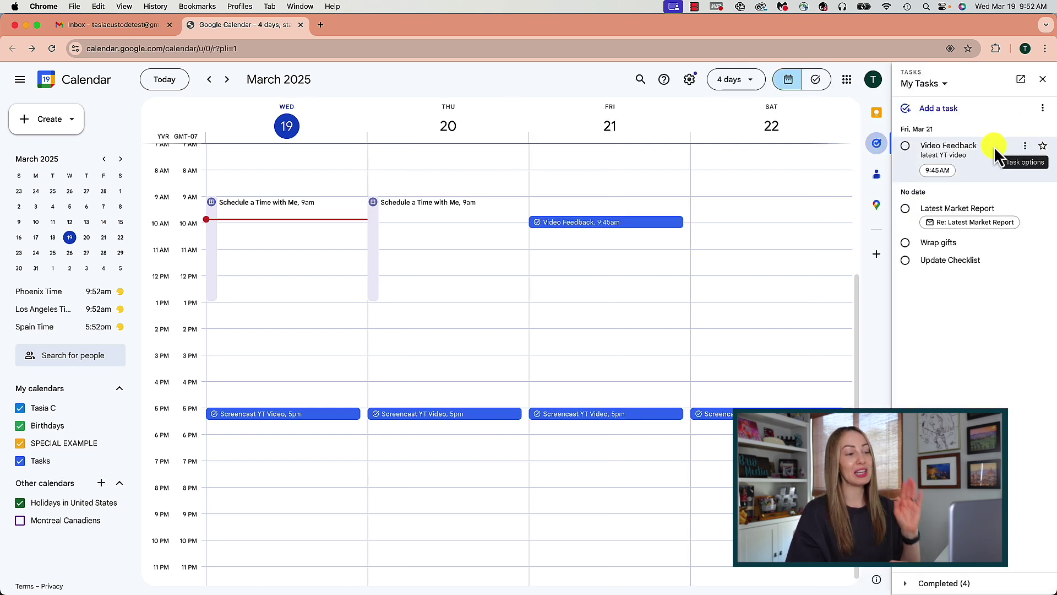
pyautogui.click(614, 233)
pyautogui.click(489, 367)
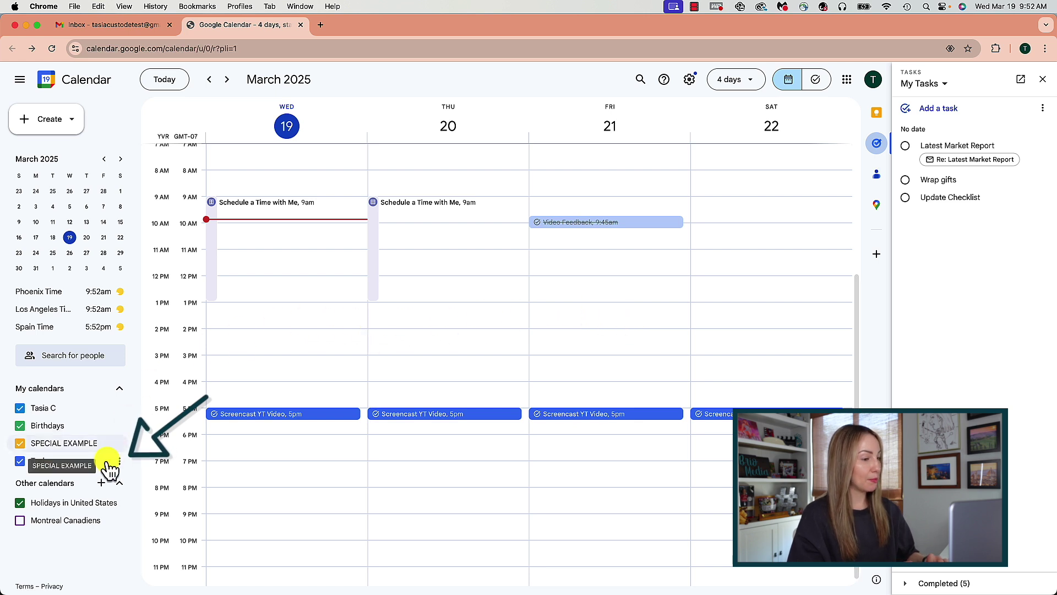
# Give the Tasks calendar a custom red colour and save it.
pyautogui.click(121, 461)
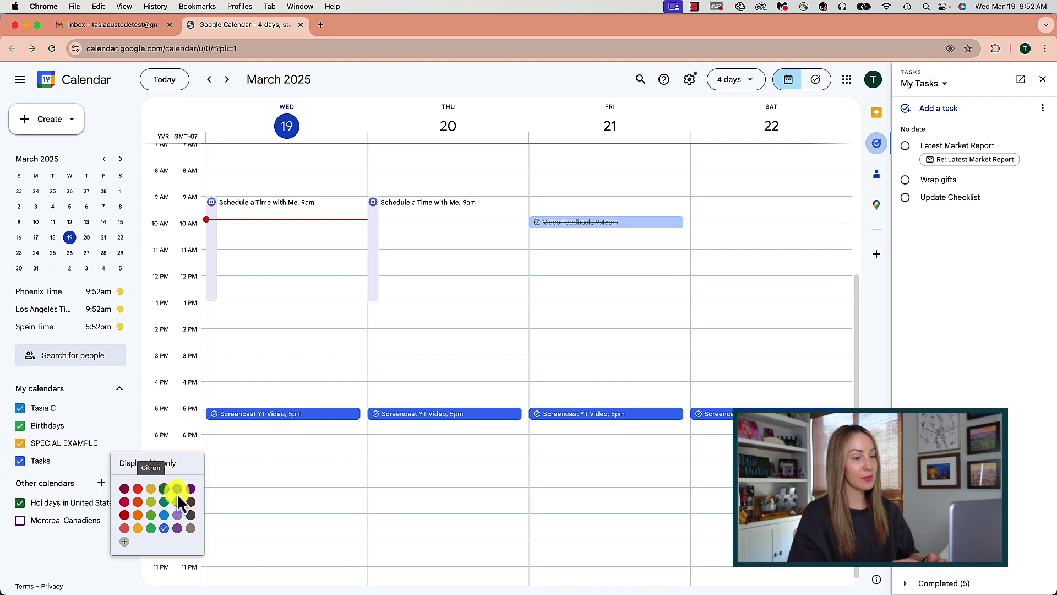
pyautogui.click(125, 543)
pyautogui.moveTo(551, 365); pyautogui.dragTo(611, 365)
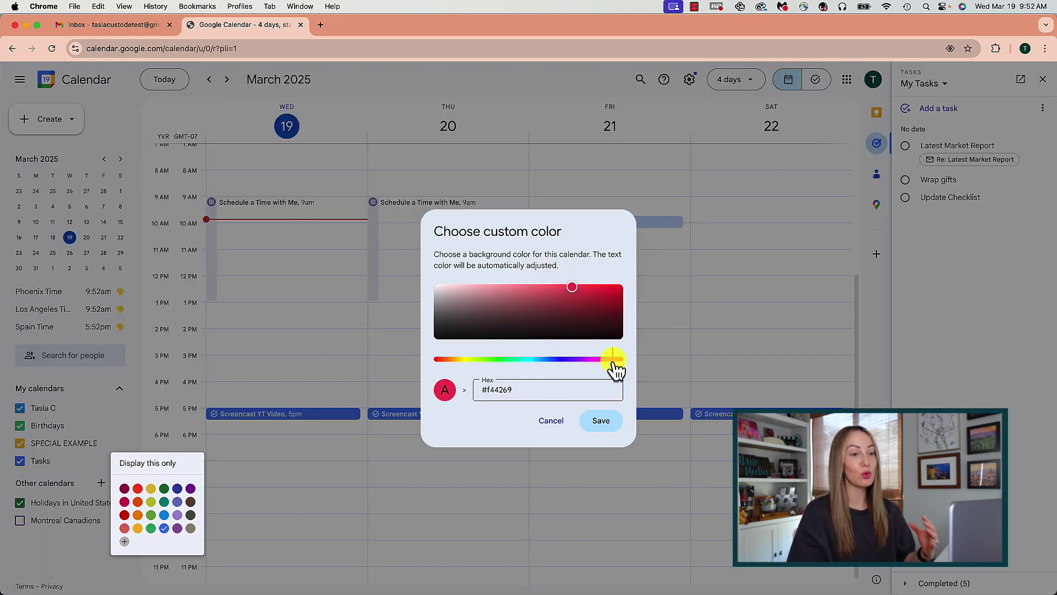
pyautogui.click(599, 286)
pyautogui.click(601, 420)
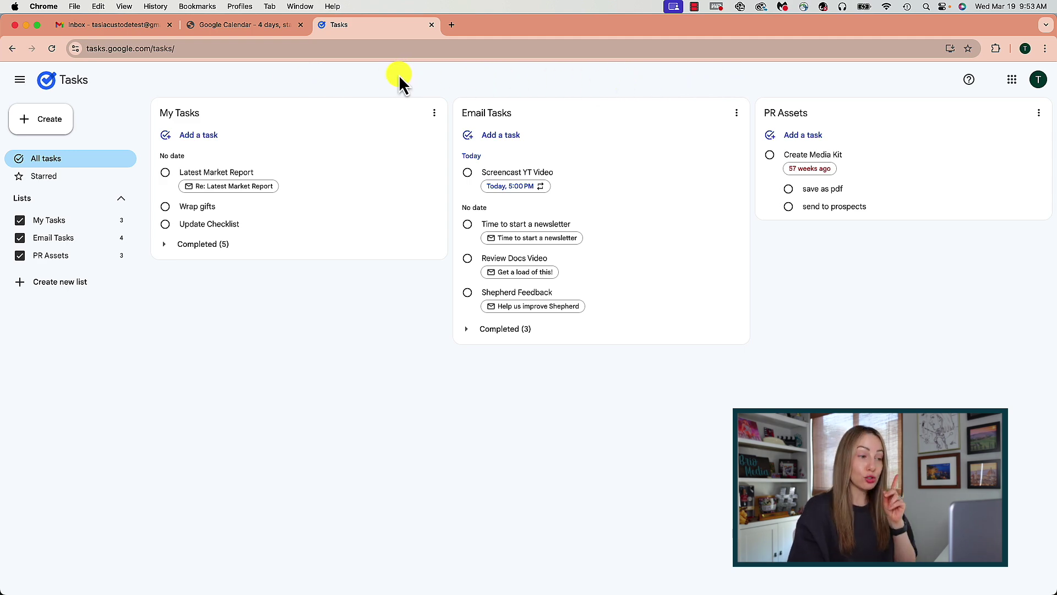
# Return to Google Calendar and open Google Tasks in its full-page view from there.
pyautogui.click(242, 29)
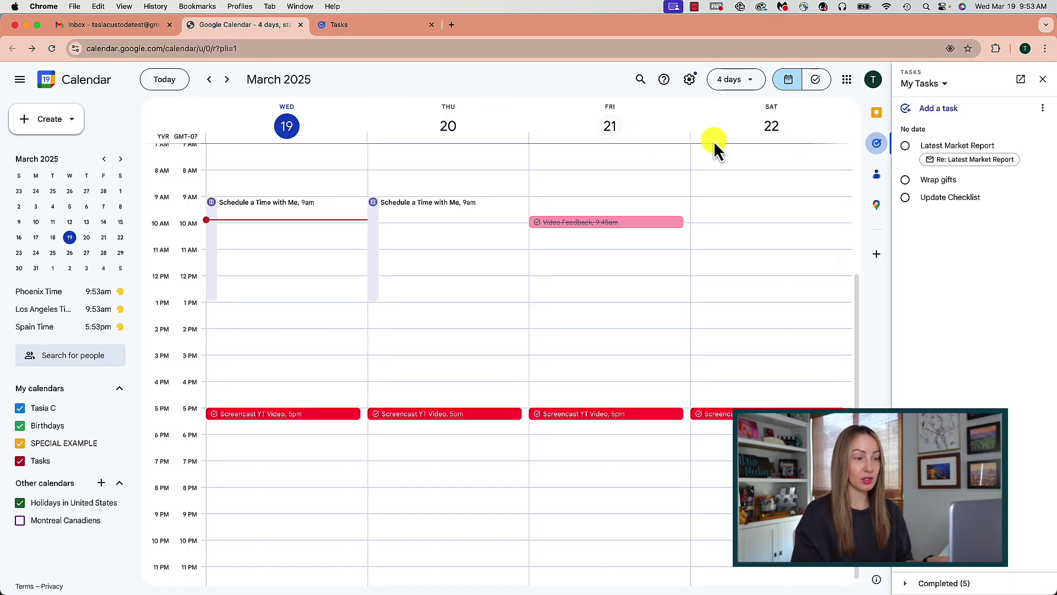
pyautogui.click(1022, 82)
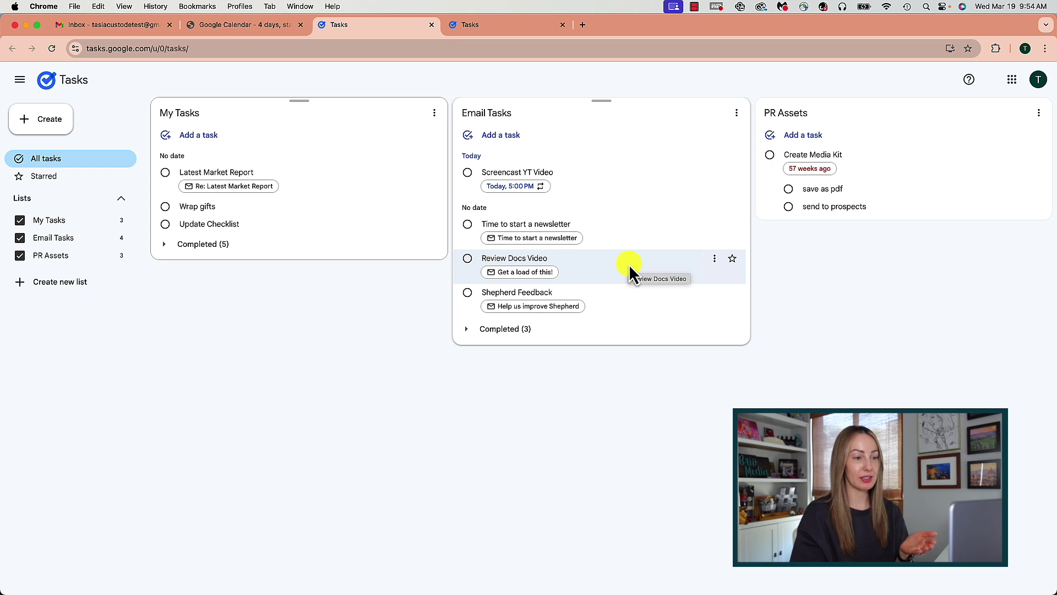
# Make the Review Docs Video task repeat every week on Wednesday at 9:00 AM, starting March 19 and never ending.
pyautogui.click(628, 263)
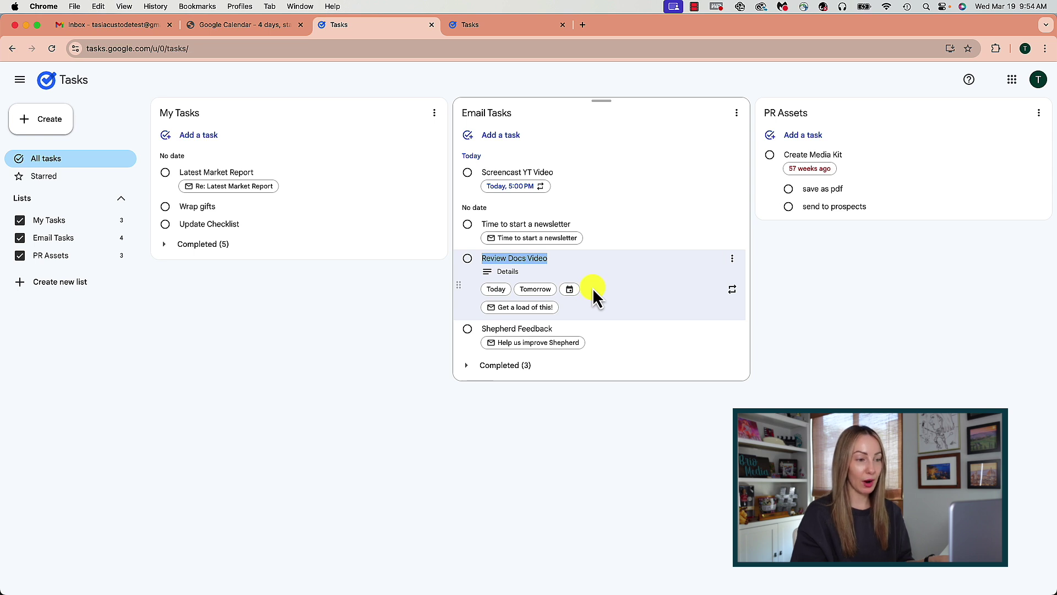
pyautogui.click(733, 288)
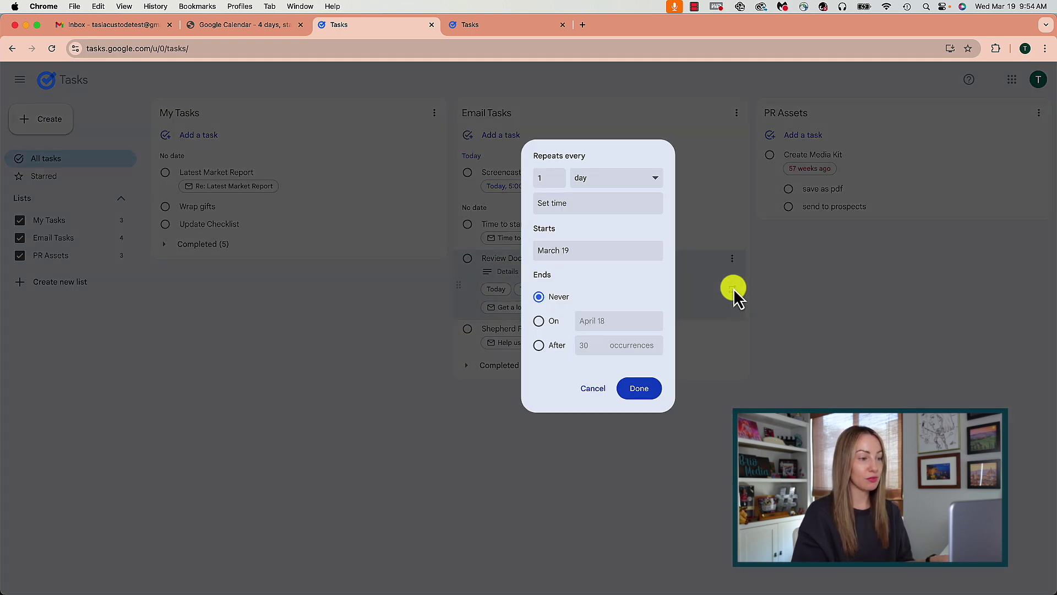
pyautogui.click(636, 181)
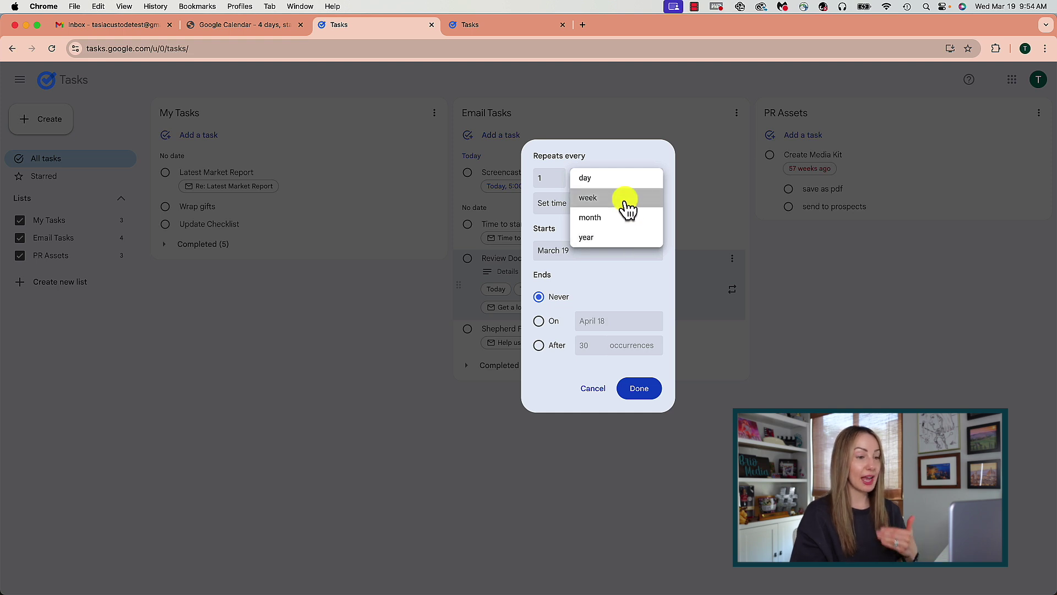
pyautogui.click(628, 199)
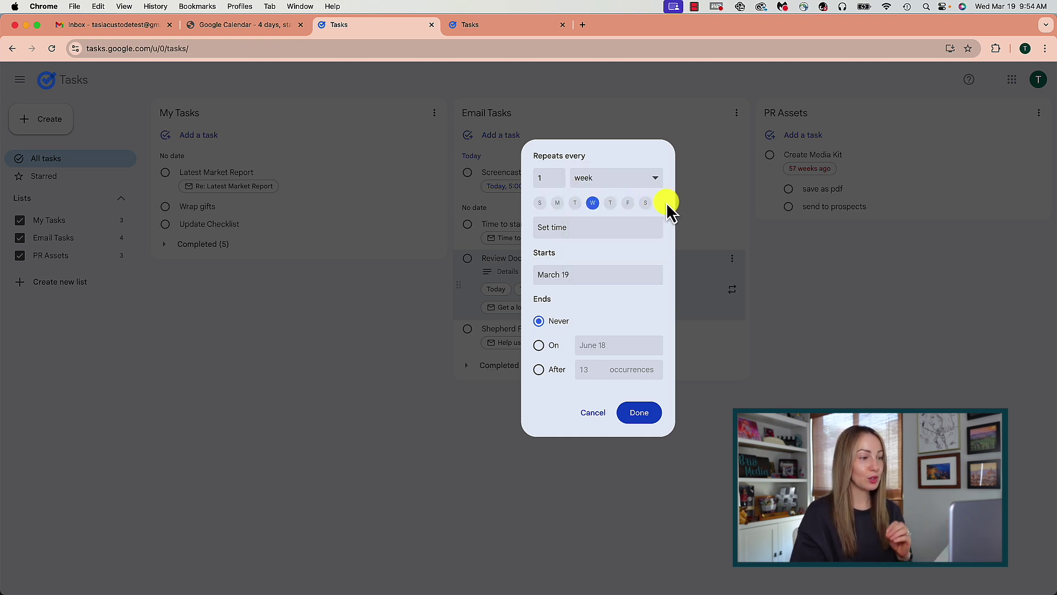
pyautogui.click(570, 225)
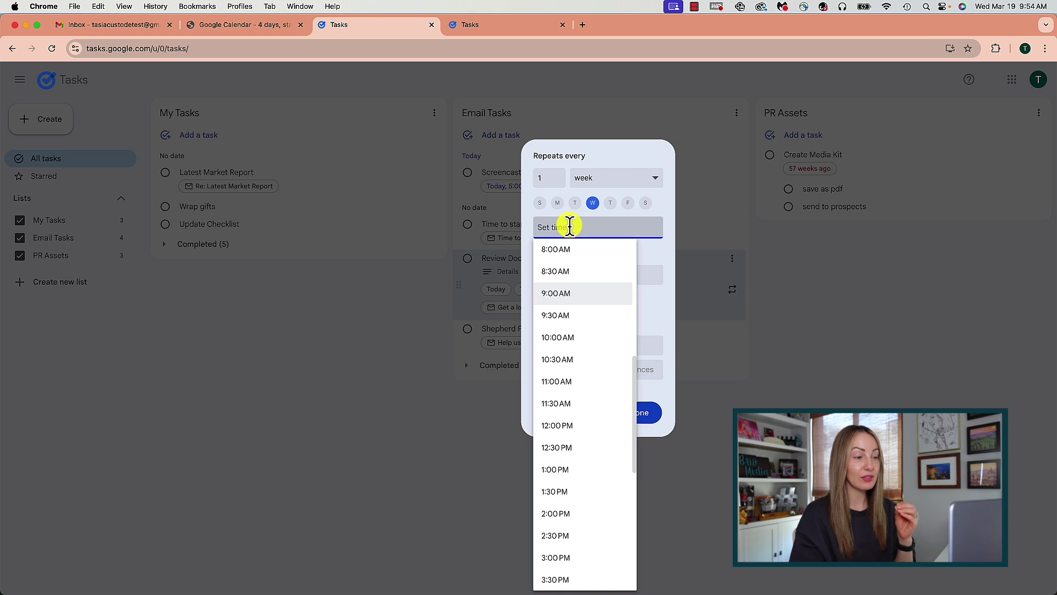
pyautogui.click(604, 249)
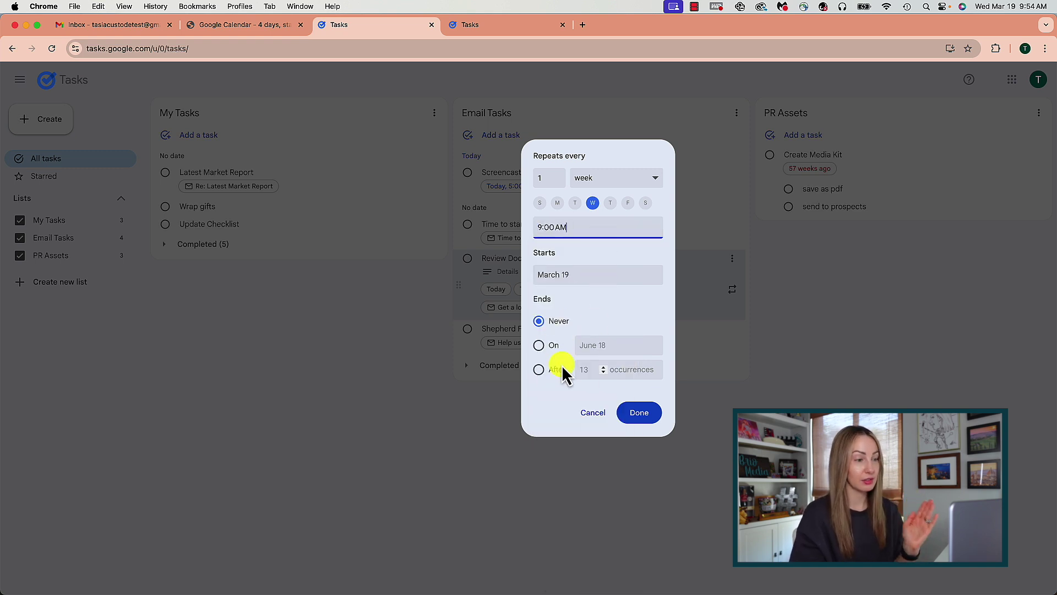
pyautogui.click(640, 414)
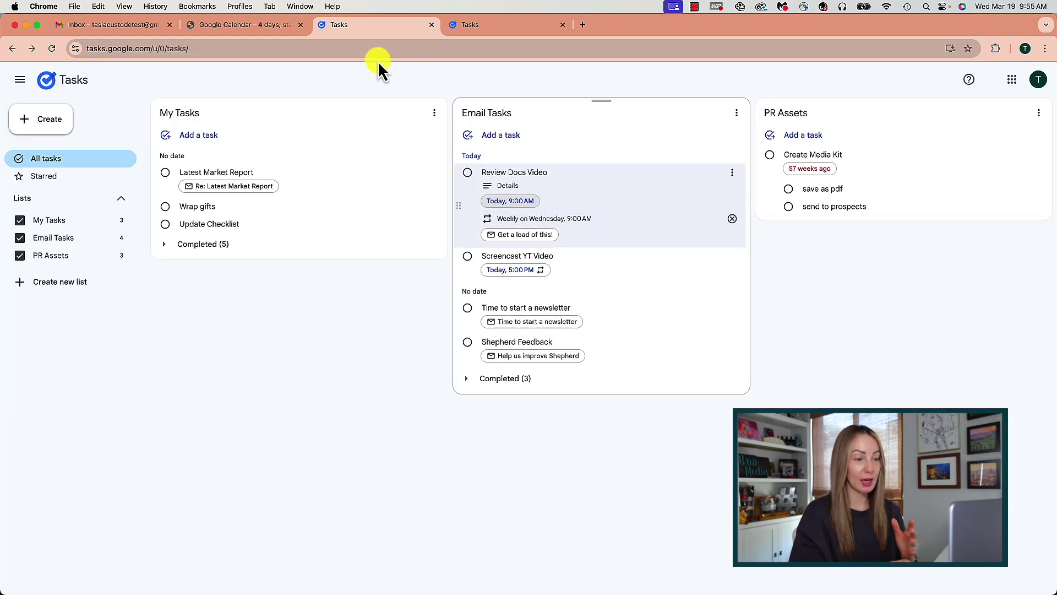
# Switch to Google Calendar and display the Email Tasks list beside the calendar.
pyautogui.click(273, 31)
pyautogui.click(954, 88)
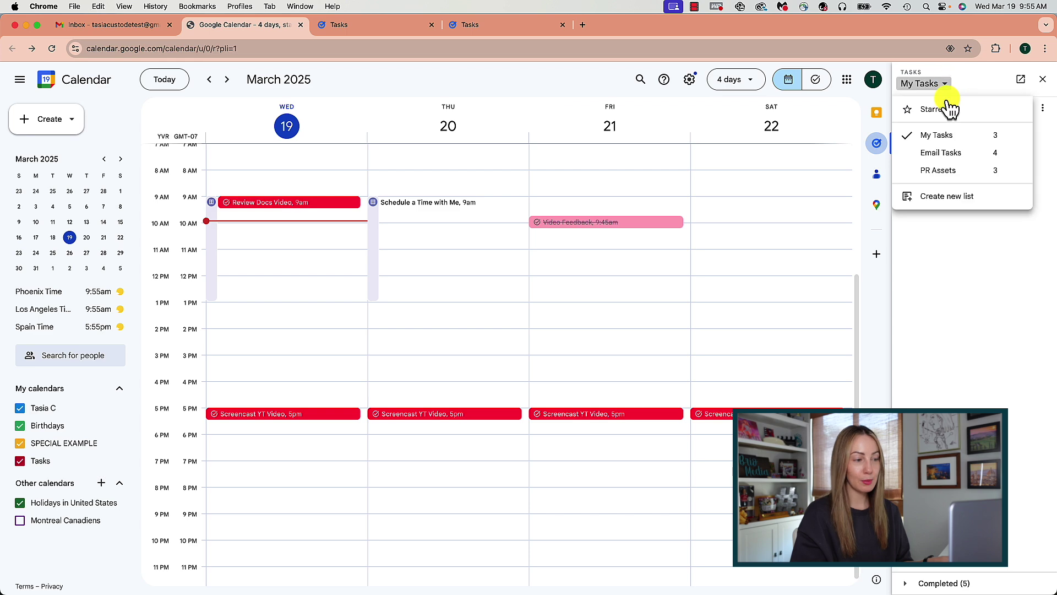
pyautogui.click(938, 153)
pyautogui.click(1025, 247)
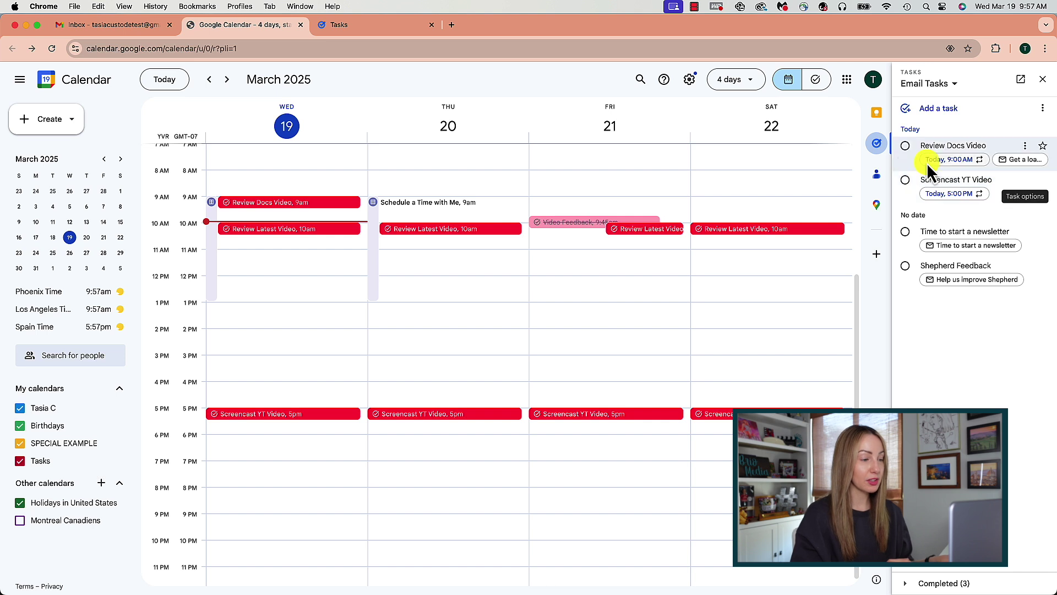
# Mark the 10am Review Latest Video task on Wednesday, March 19 as completed.
pyautogui.click(267, 230)
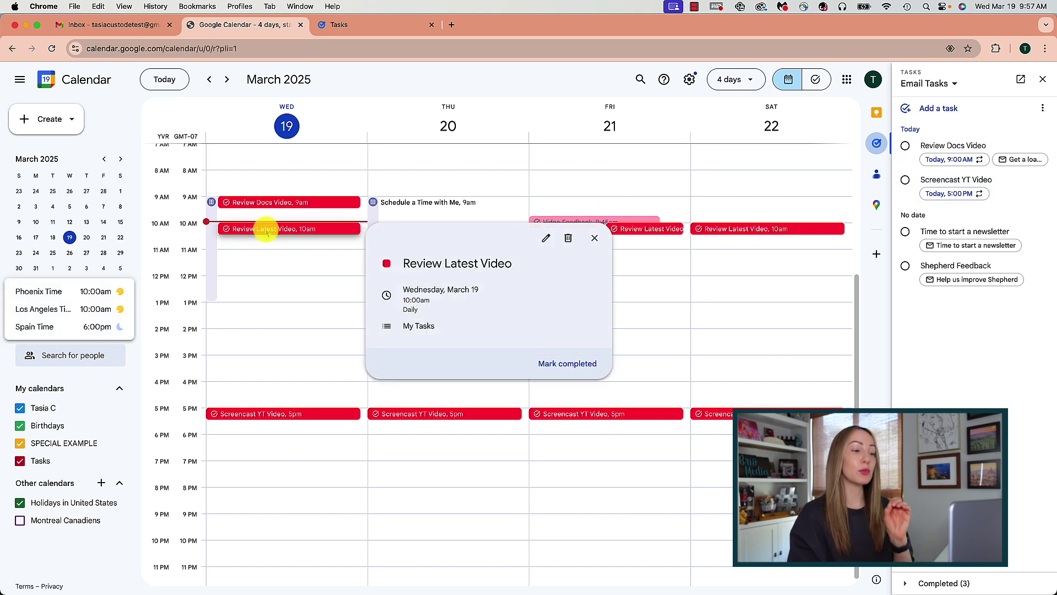
pyautogui.click(570, 364)
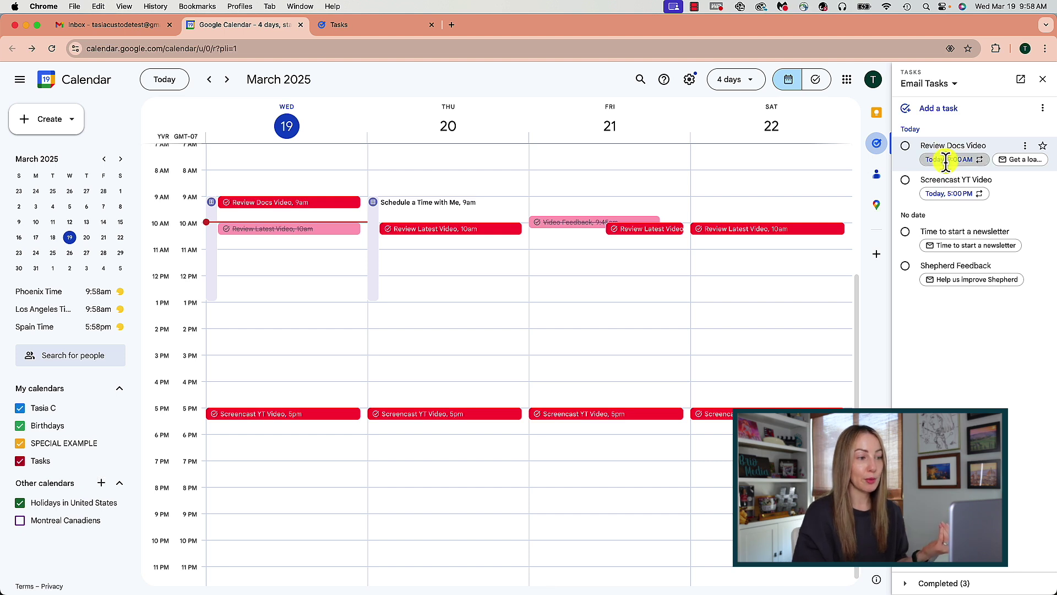
# Try to stop the Review Docs Video task from repeating by setting its recurrence to Does not repeat and saving.
pyautogui.click(946, 162)
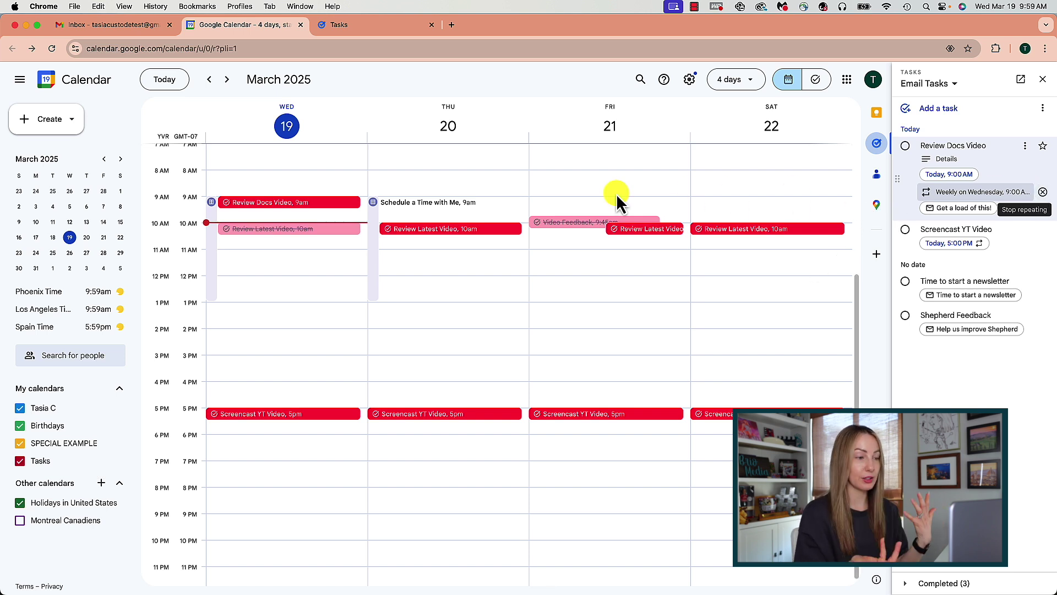
pyautogui.click(306, 206)
pyautogui.click(542, 213)
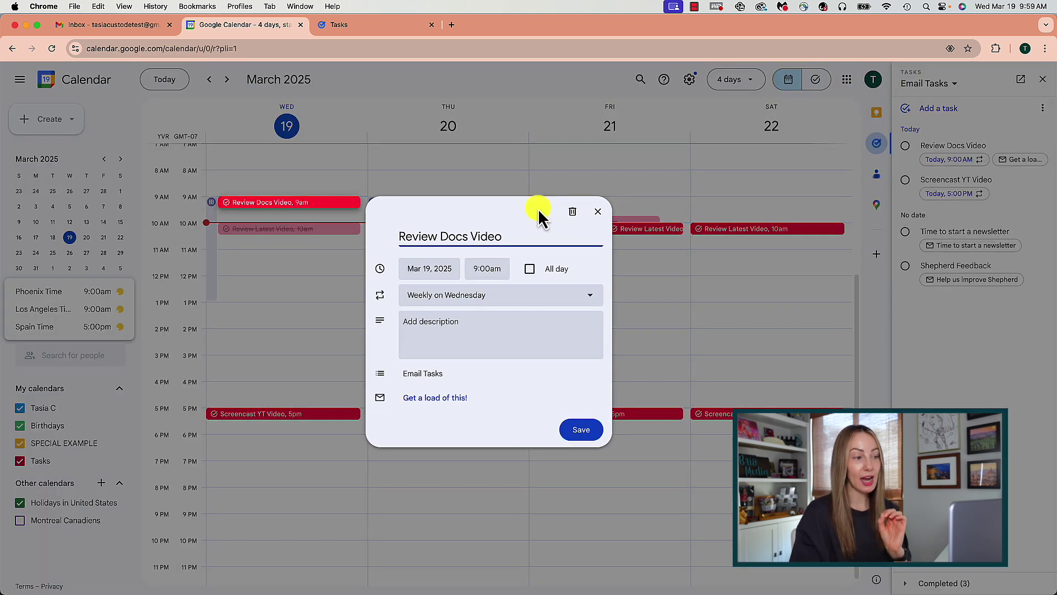
pyautogui.click(495, 297)
pyautogui.click(537, 322)
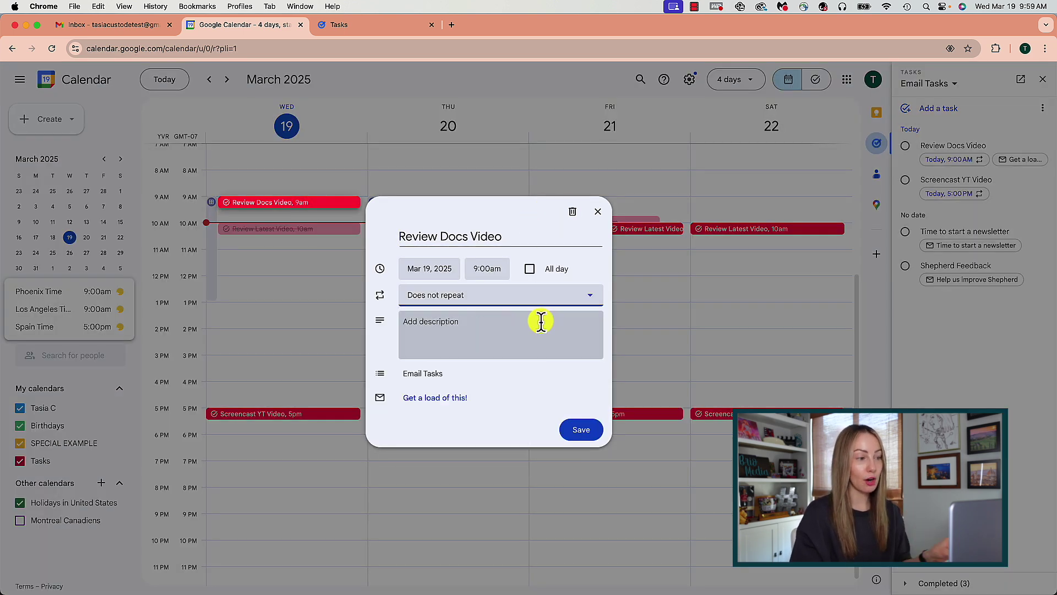
pyautogui.click(582, 432)
pyautogui.click(636, 366)
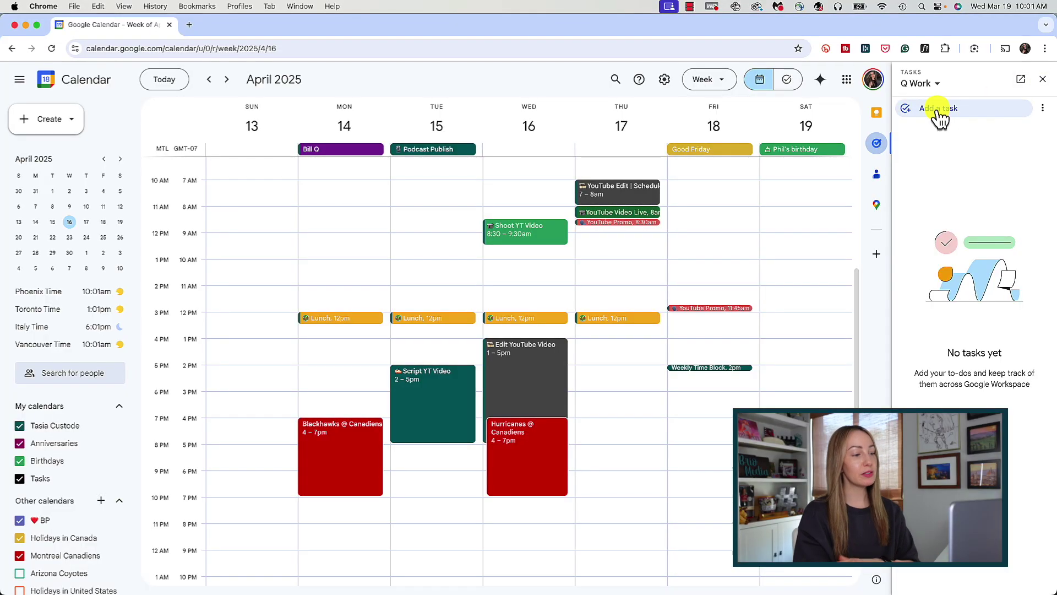
# Add the task "Q Video Project | May" to the Q Work list and give it a subtask named Project Kickoff.
pyautogui.click(938, 110)
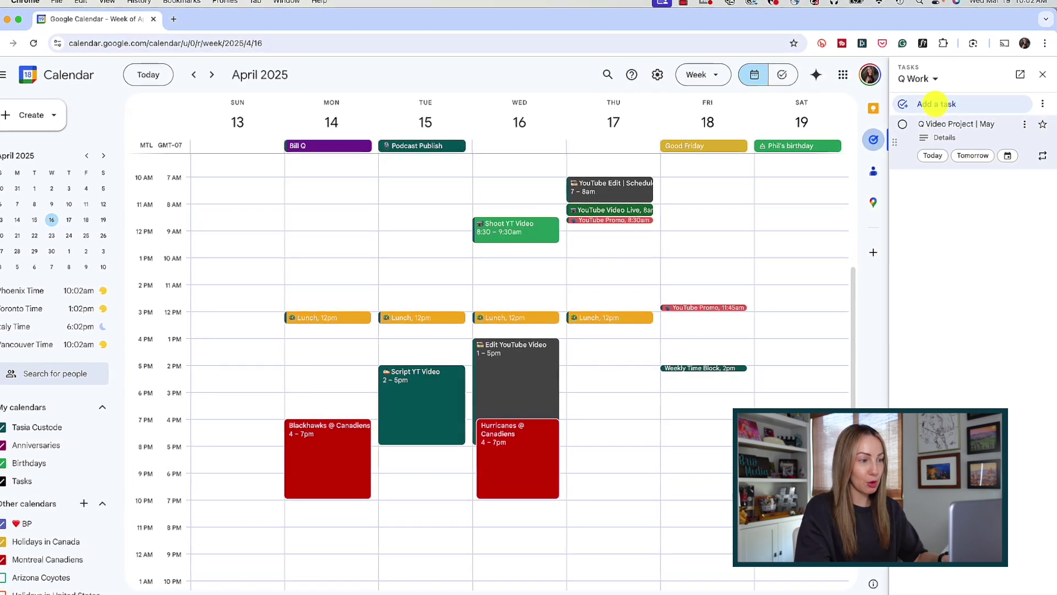
pyautogui.click(1024, 122)
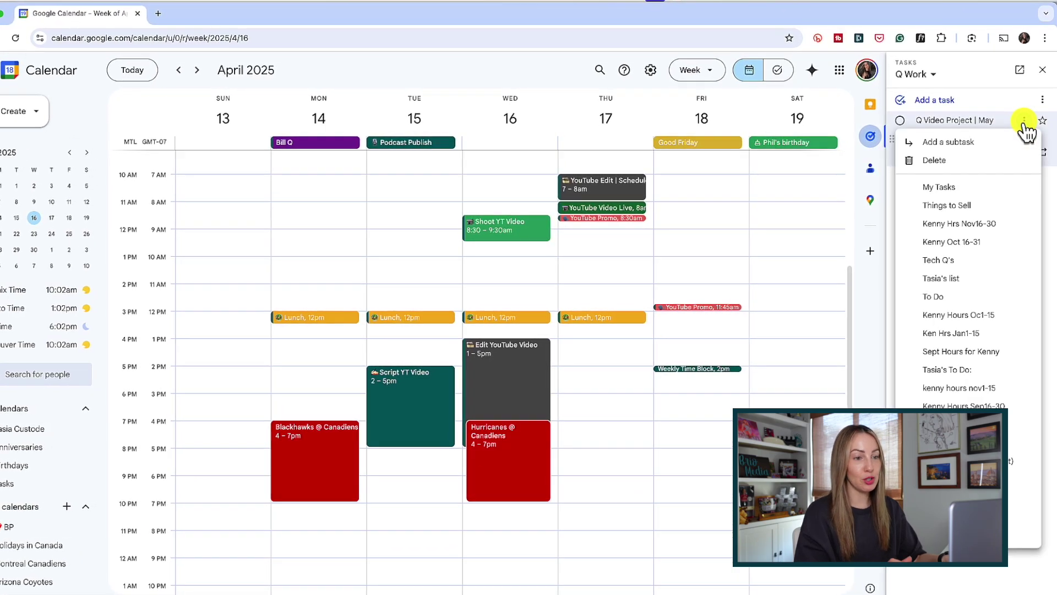
pyautogui.click(946, 142)
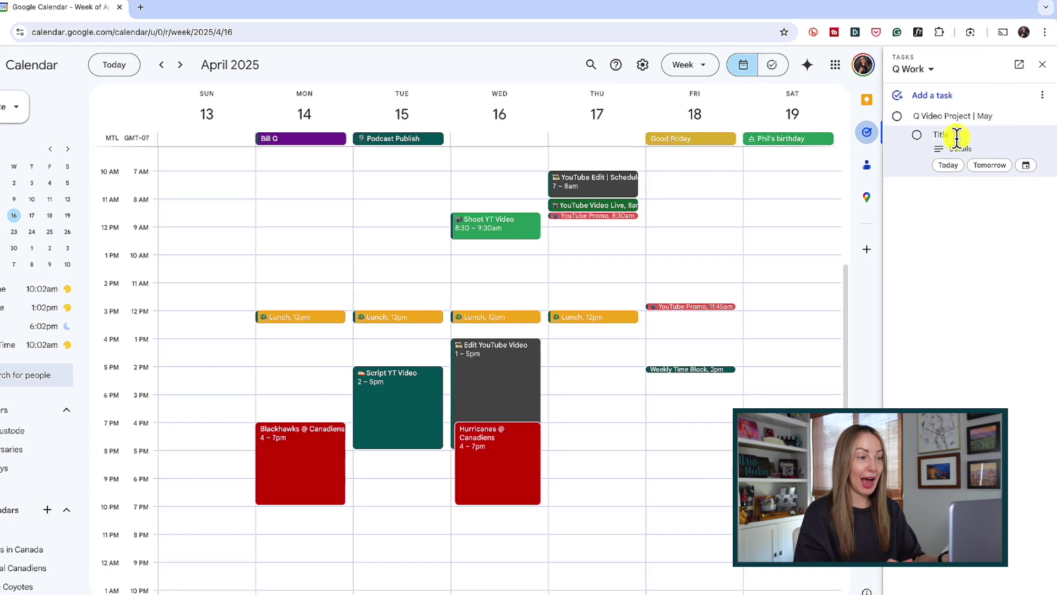
pyautogui.write('Project Kickoff')
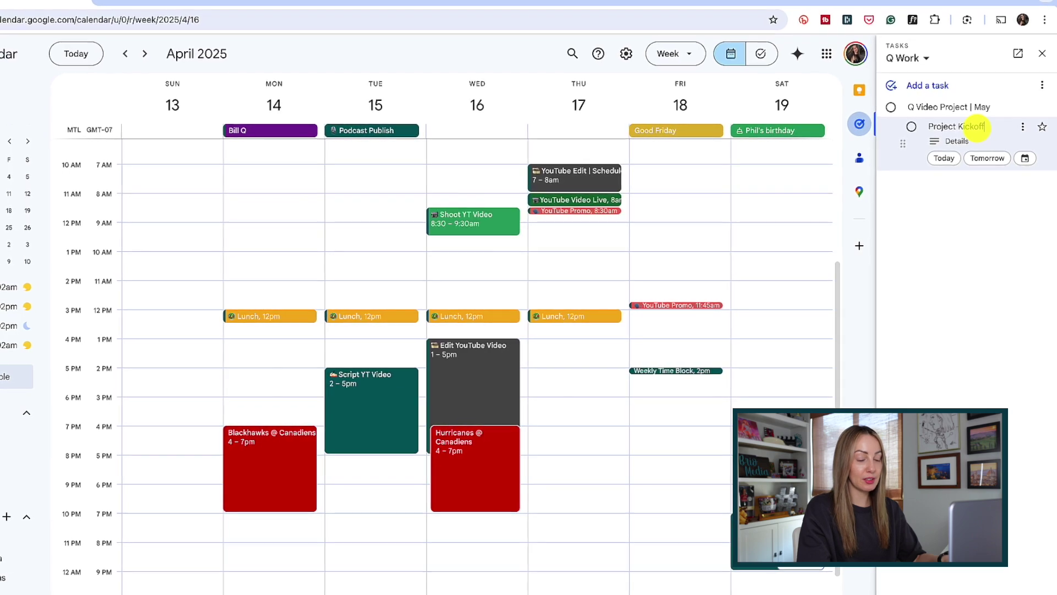
pyautogui.press('Return')
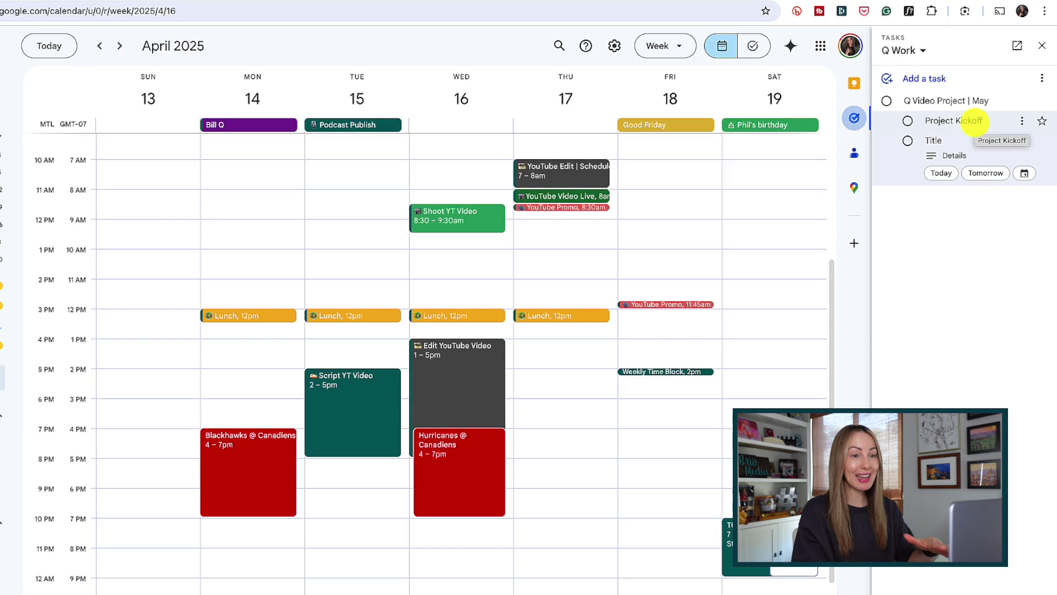
# Add the subtasks Script, Script Approval, Create Storyboard and Storyboard Approval below Project Kickoff.
pyautogui.write('Script')
pyautogui.press('Return')
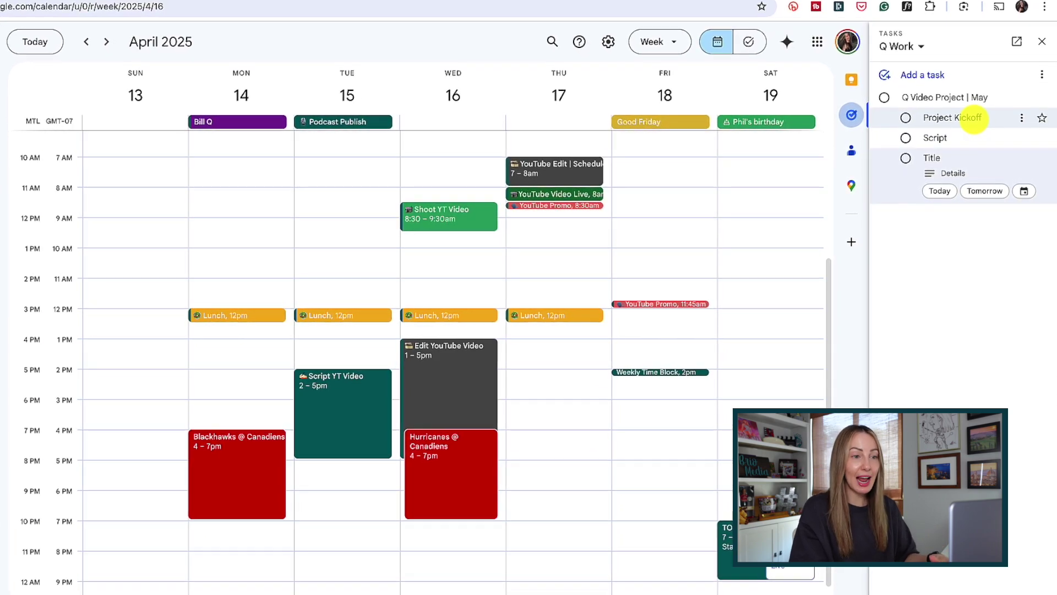
pyautogui.write('Script Approval')
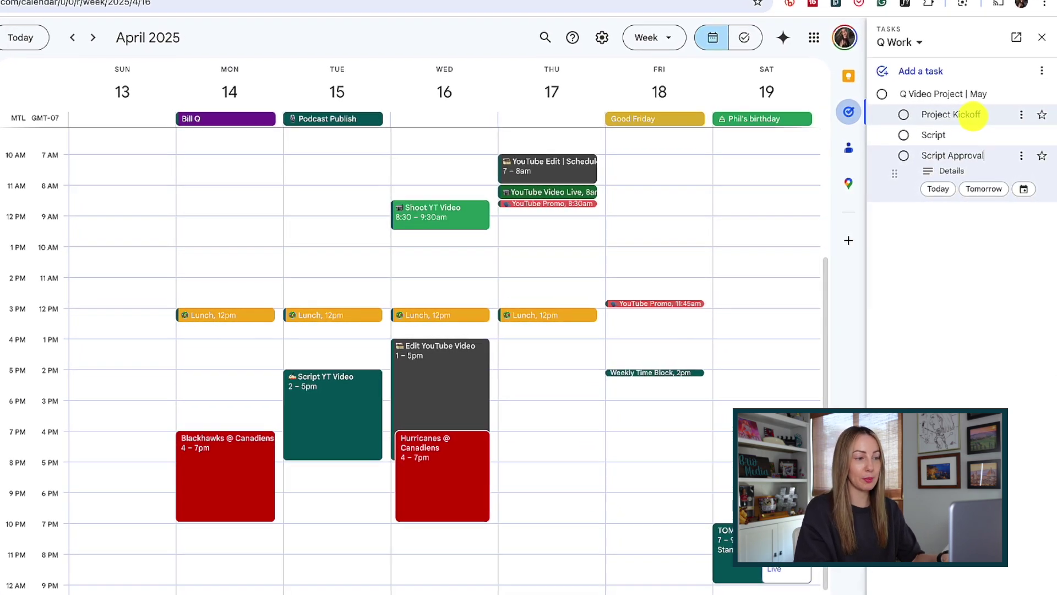
pyautogui.press('Return')
pyautogui.write('Create Storyboard')
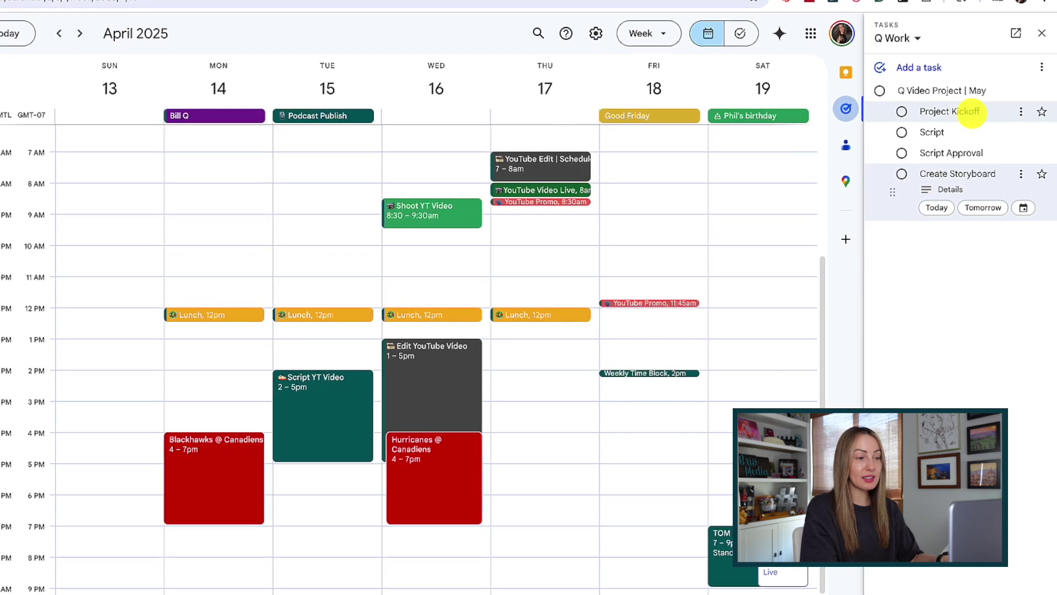
pyautogui.press('Return')
pyautogui.write('Storyboard Approv')
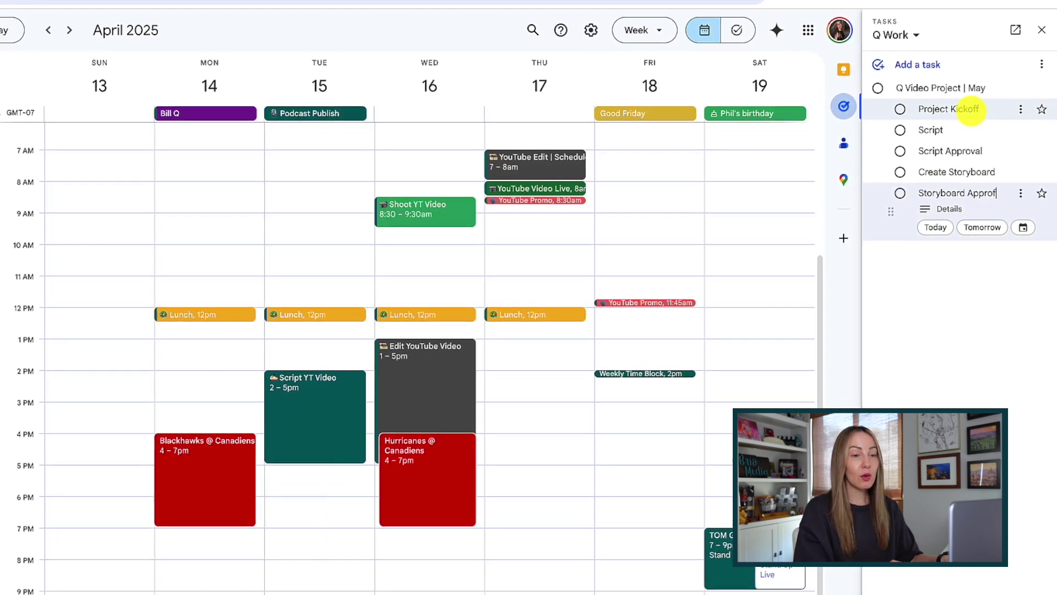
pyautogui.write('al')
# Set the Storyboard Approval subtask's date to March 31, 2025.
pyautogui.click(1022, 227)
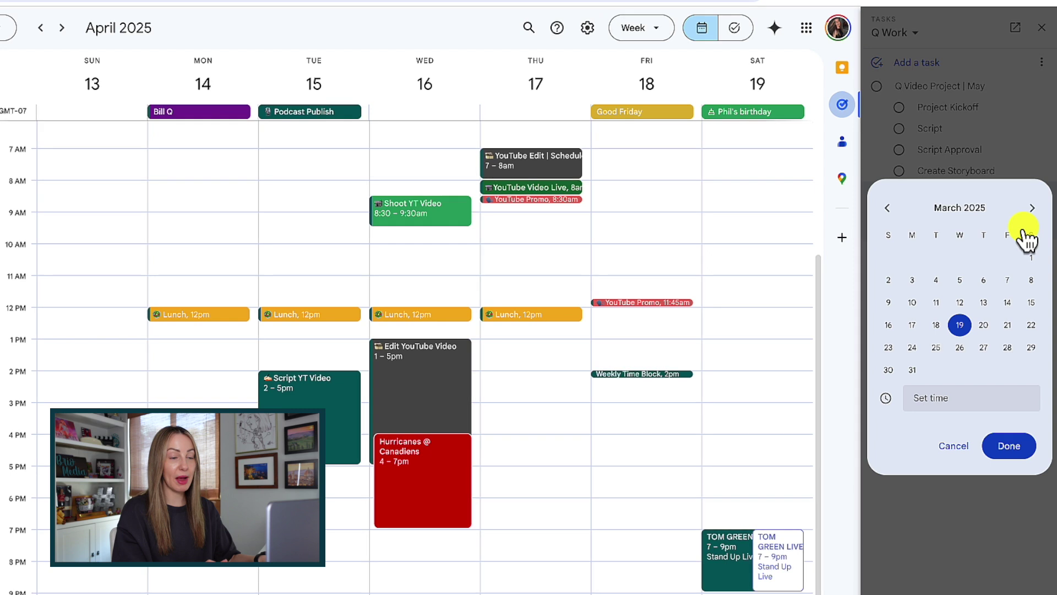
pyautogui.click(912, 370)
pyautogui.click(1009, 446)
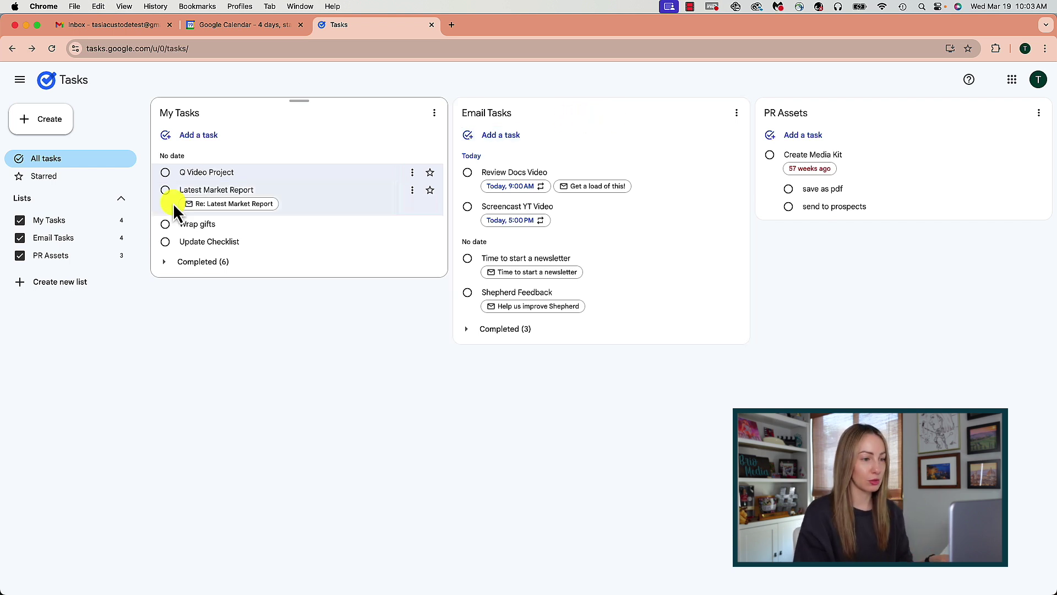
# Create a list named QV Projects in the full-page Tasks view and move the Q Video Project task from My Tasks into it.
pyautogui.click(70, 284)
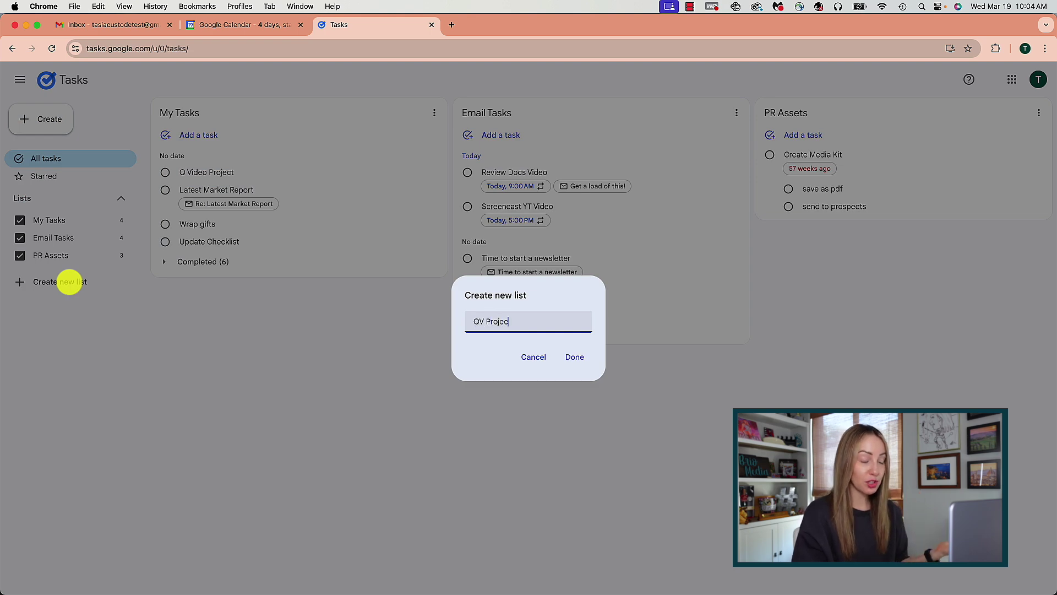
pyautogui.press('Return')
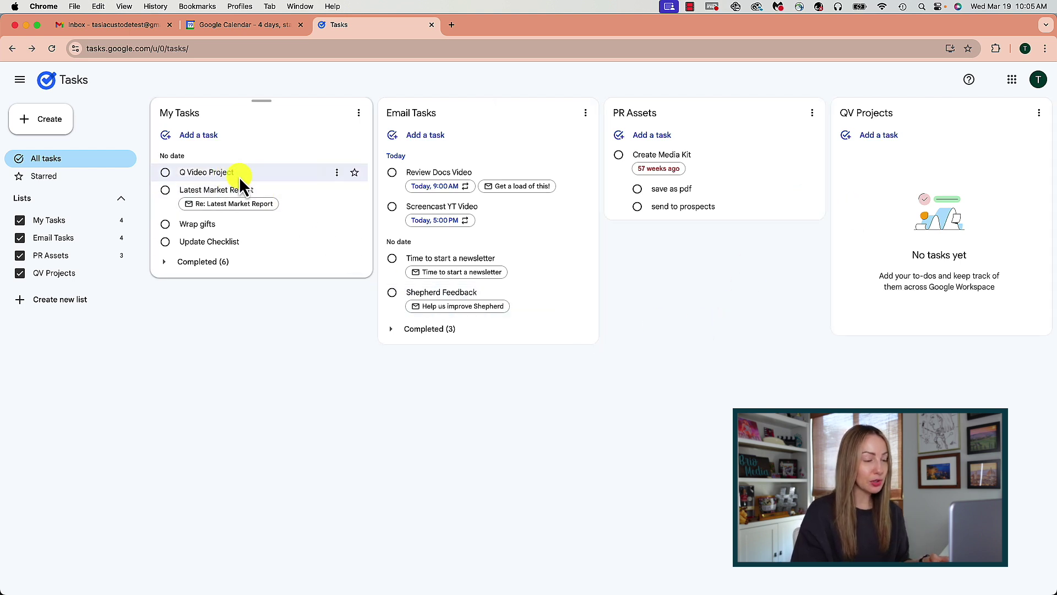
pyautogui.moveTo(252, 173); pyautogui.dragTo(920, 193)
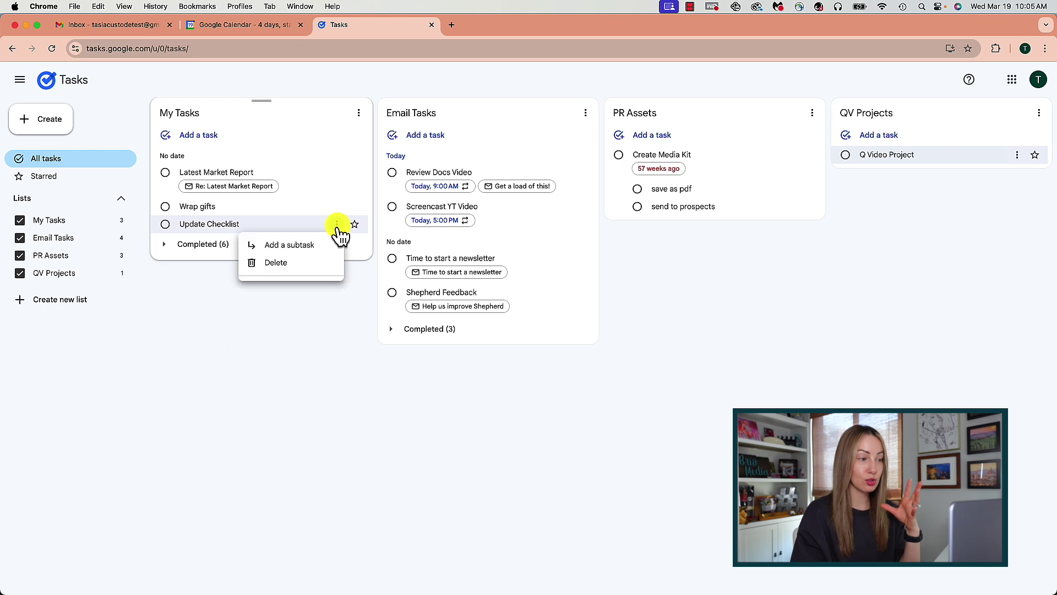
# Check the list choices for the Update Checklist task, and place the QV Projects list between My Tasks and Email Tasks.
pyautogui.click(337, 224)
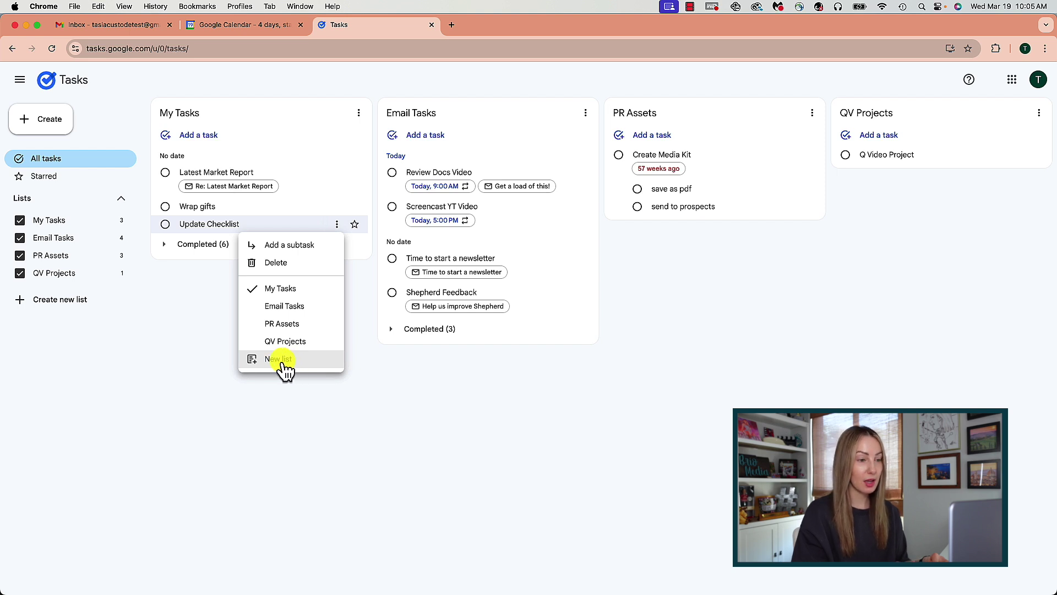
pyautogui.click(355, 371)
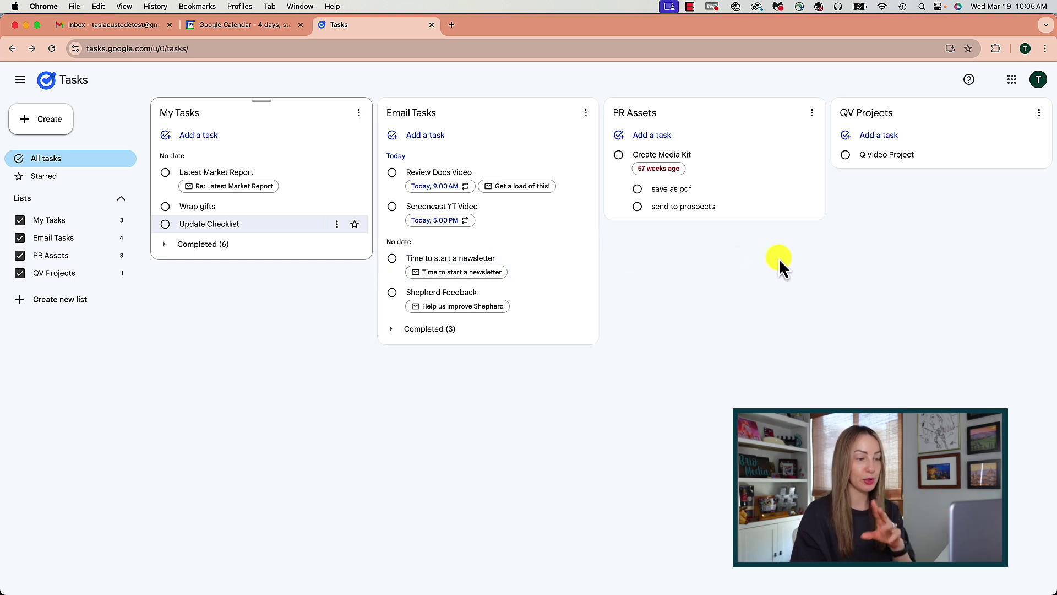
pyautogui.moveTo(925, 114); pyautogui.dragTo(401, 123)
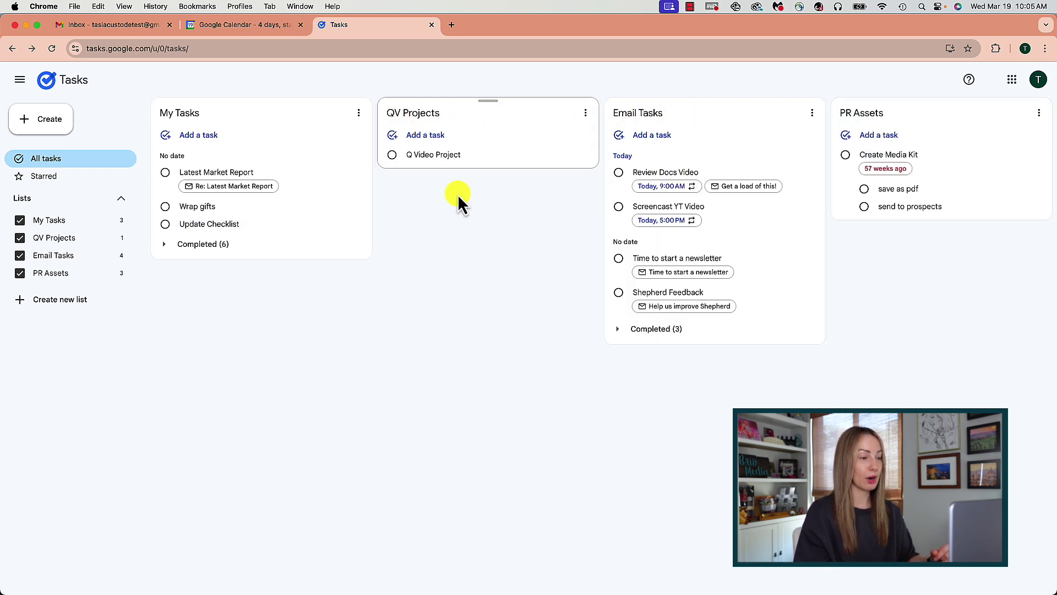